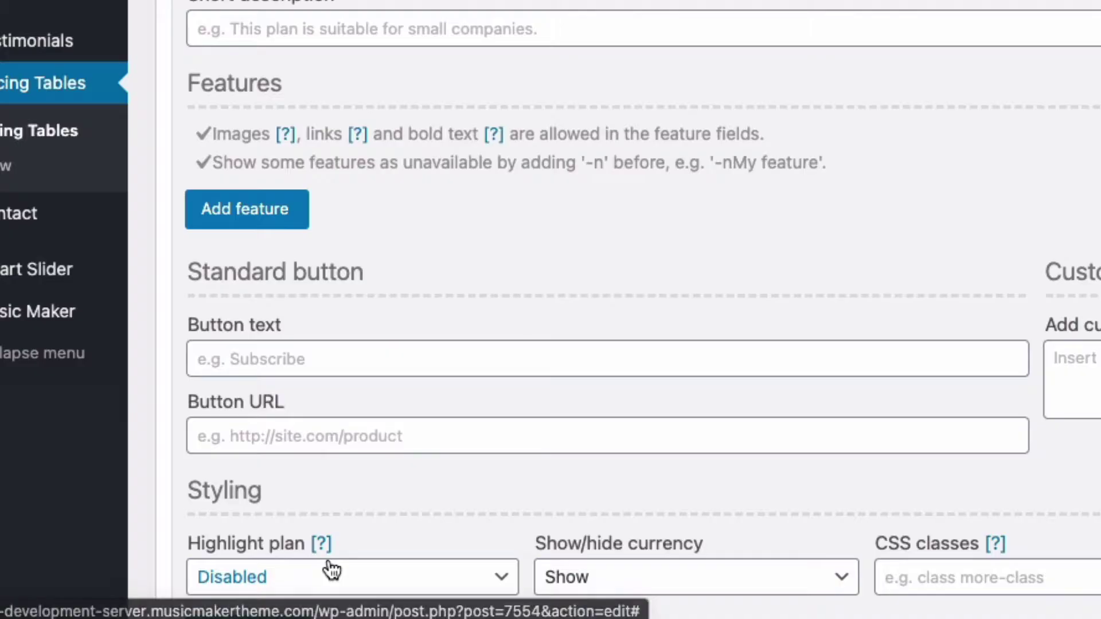
- Set the plan's Styling colour to green #a1ba03 in the colour picker
scroll(748, 198, "down", 3)
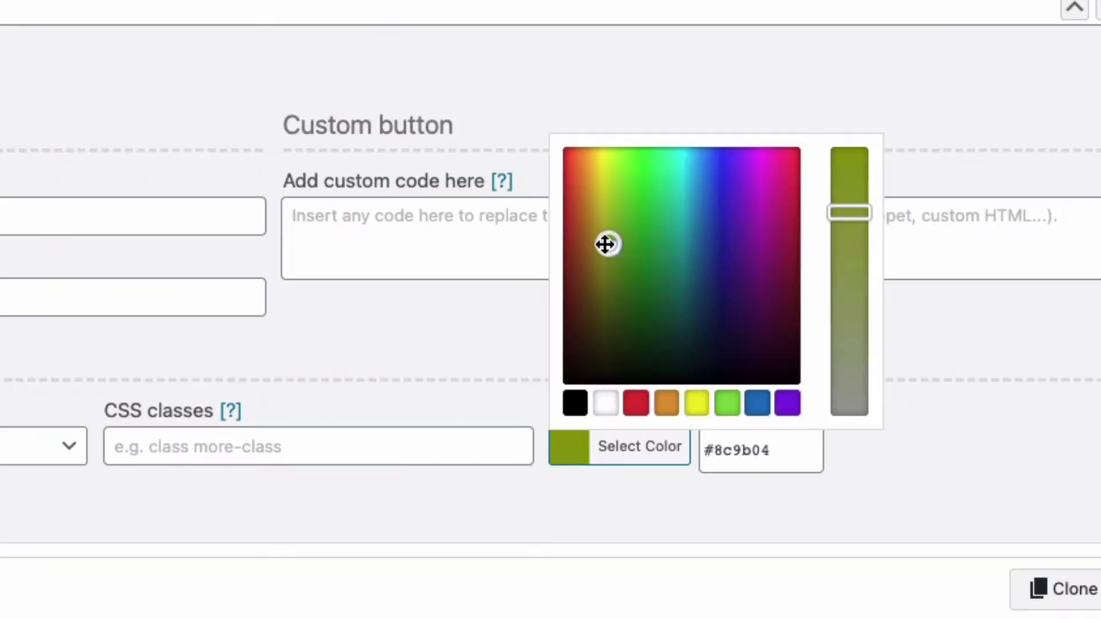
left_click_drag(606, 243, 608, 216)
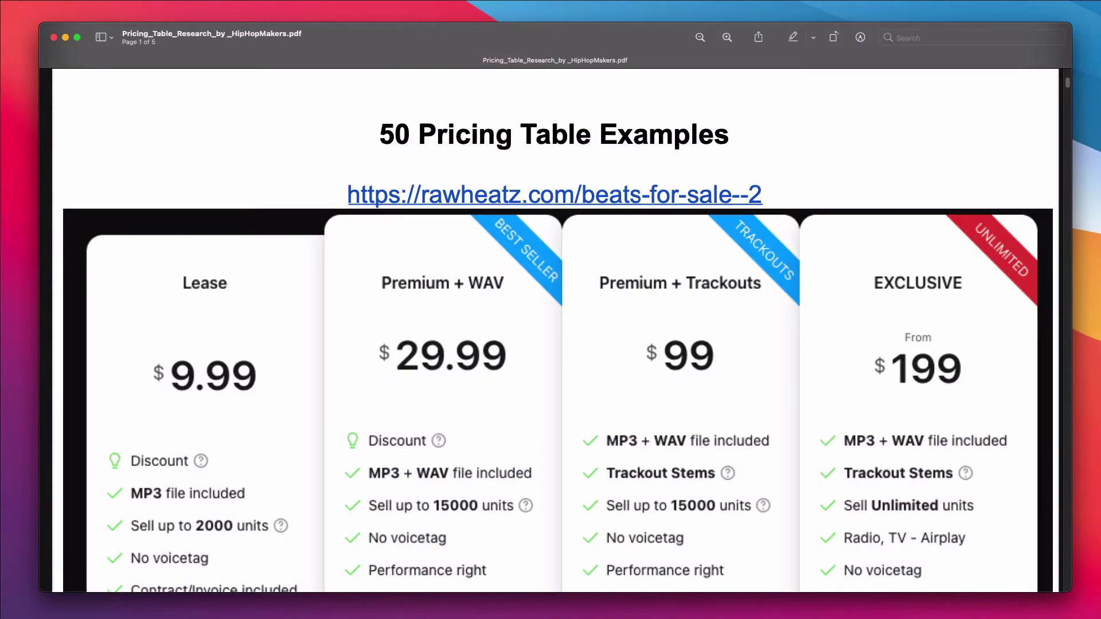
- Scroll the pricing-table research PDF down to the taylormadebeatz.com example
scroll(555, 329, "down", 10)
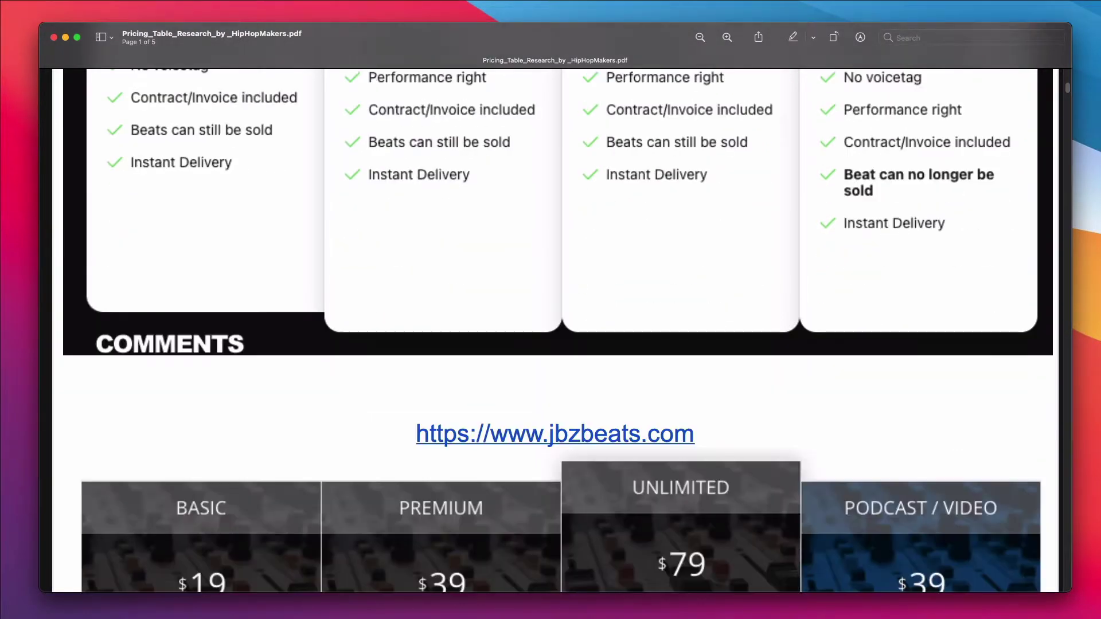
scroll(555, 329, "down", 5)
scroll(555, 329, "down", 10)
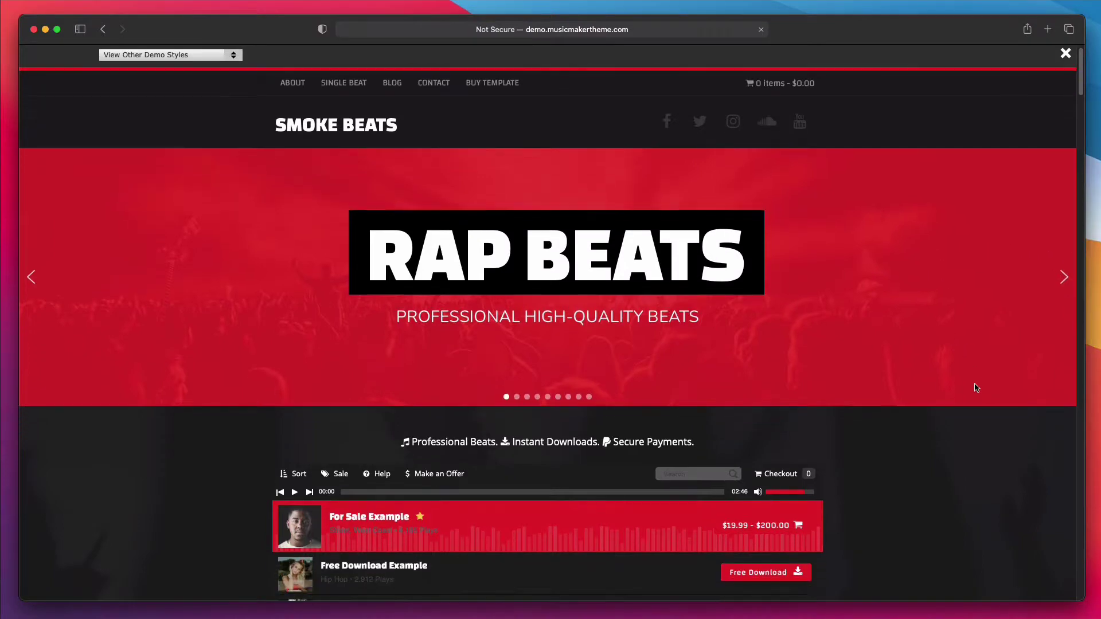
- Scroll the Smoke Beats demo page down to its Licensing & Pricing cards
scroll(976, 388, "down", 15)
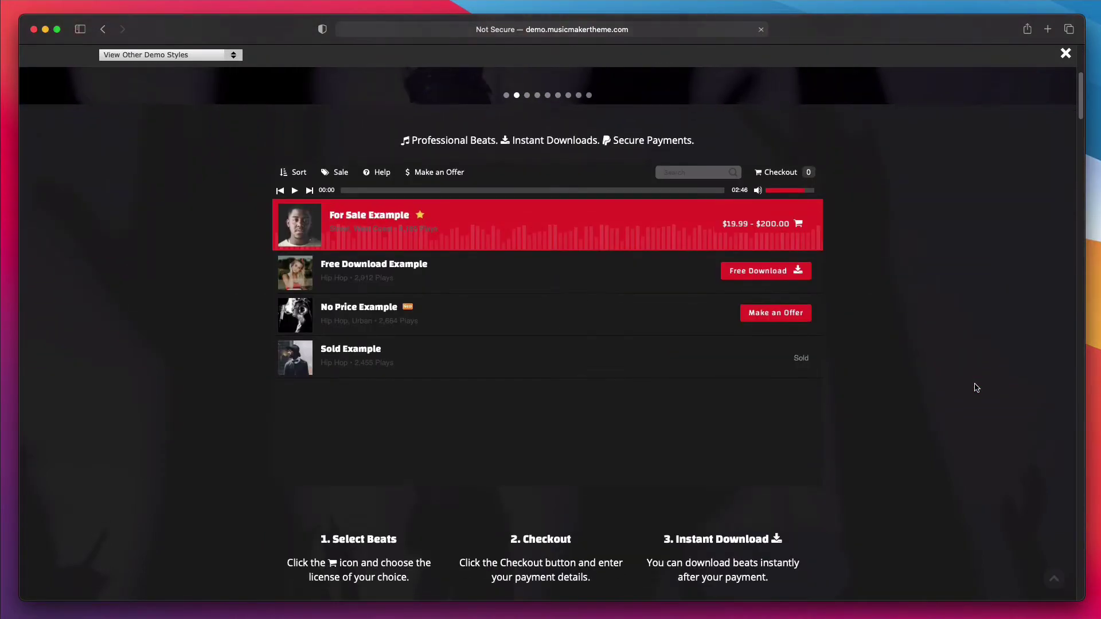
scroll(977, 388, "down", 5)
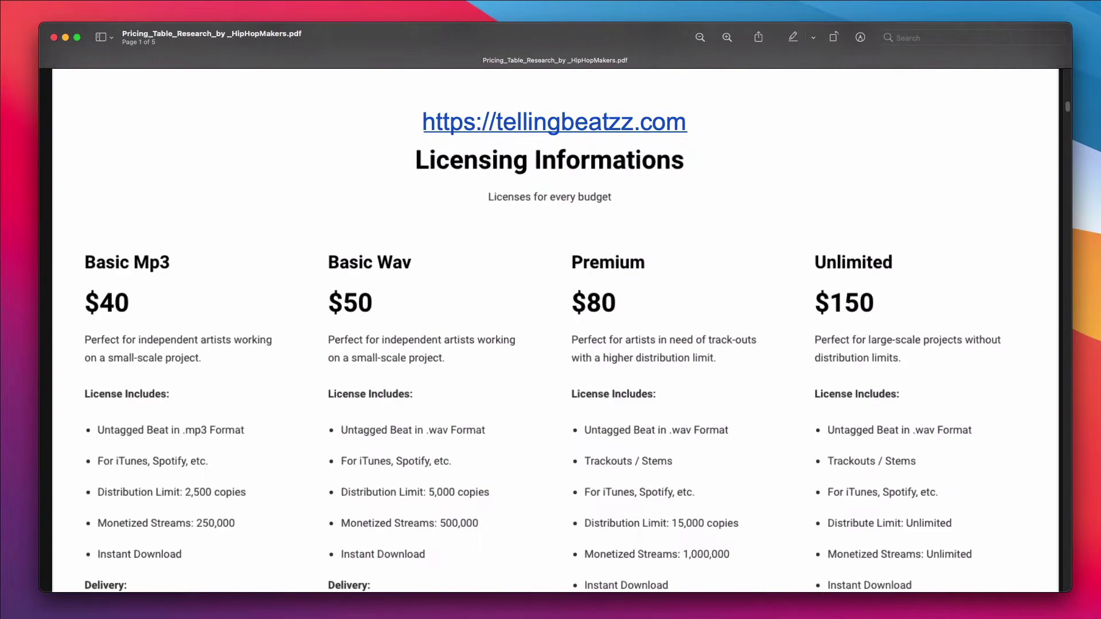
scroll(551, 344, "down", 10)
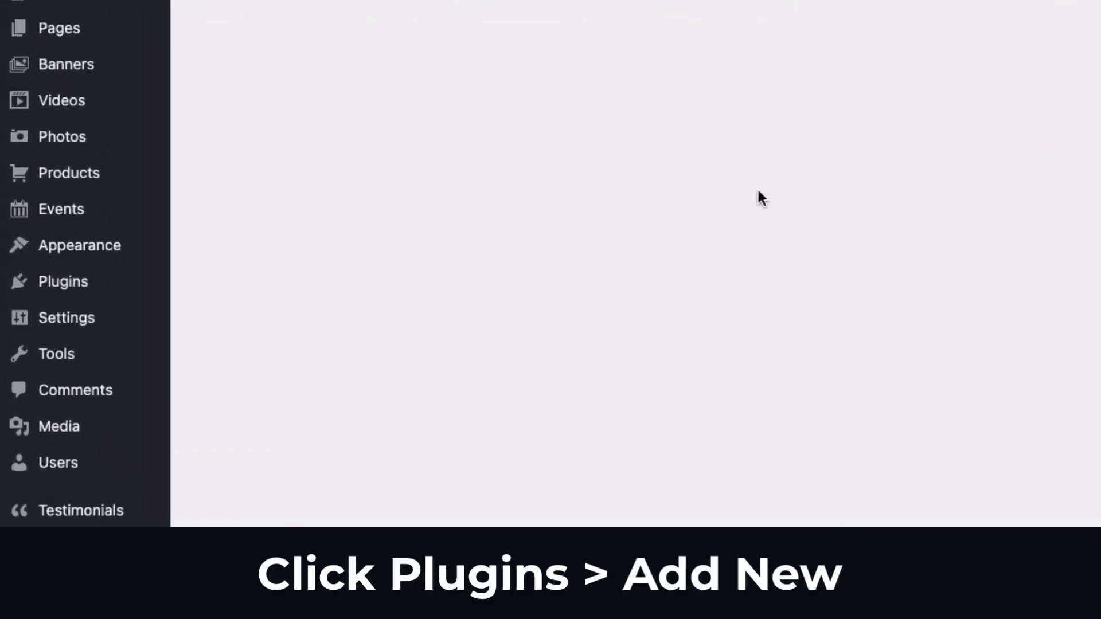
- Find 'Responsive Pricing Table' under Plugins > Add New, then install and activate it
mouse_move(83, 283)
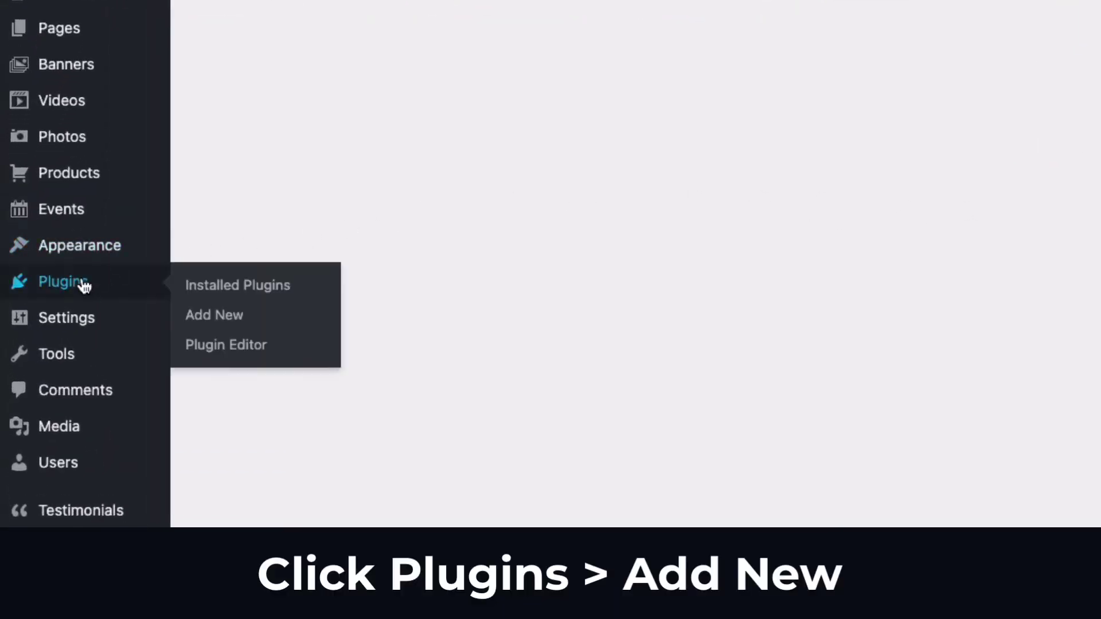
left_click(228, 325)
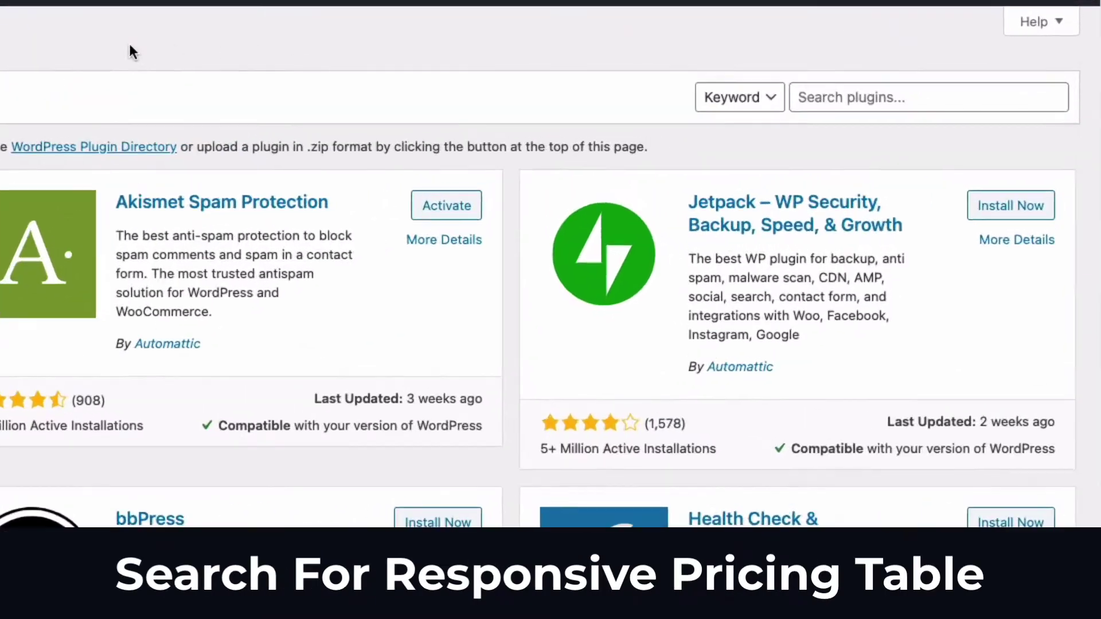
left_click(757, 99)
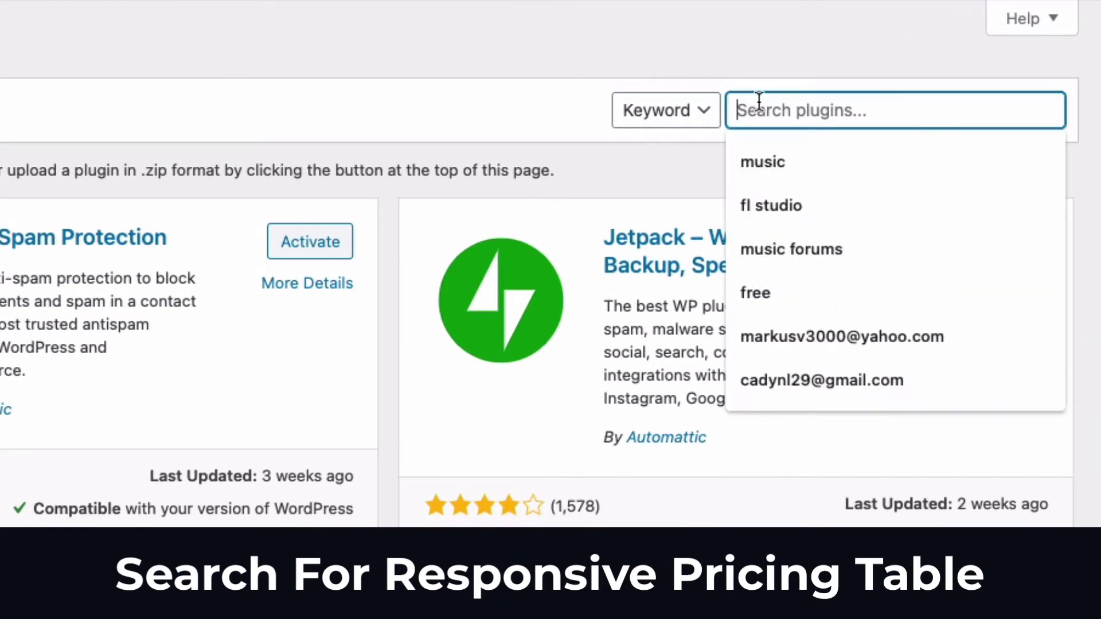
type("Responsive Pricing Table")
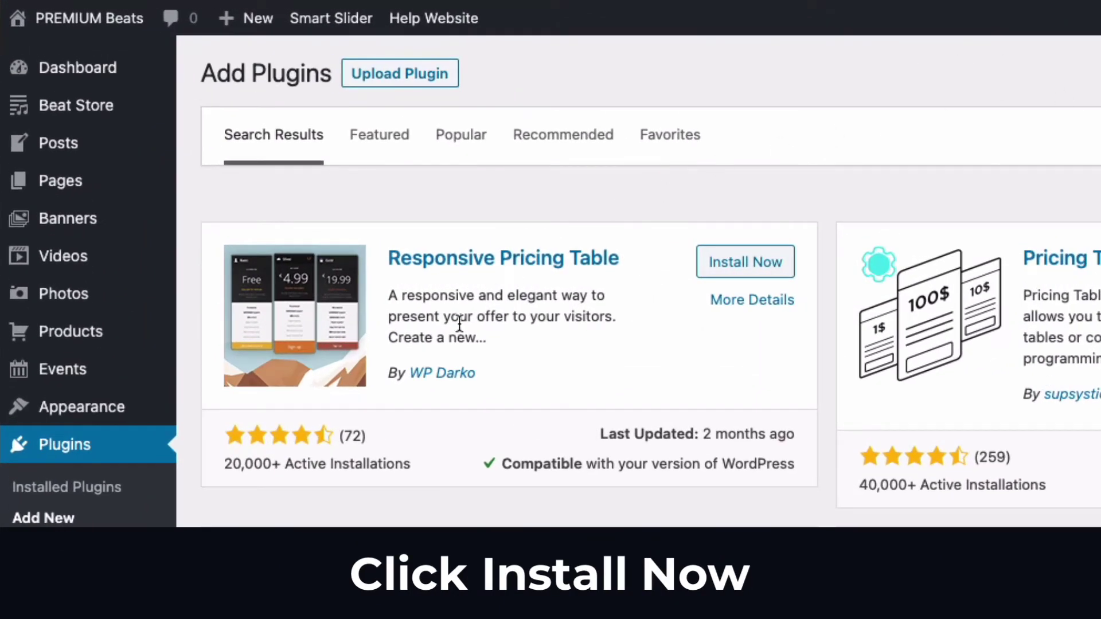
left_click(735, 276)
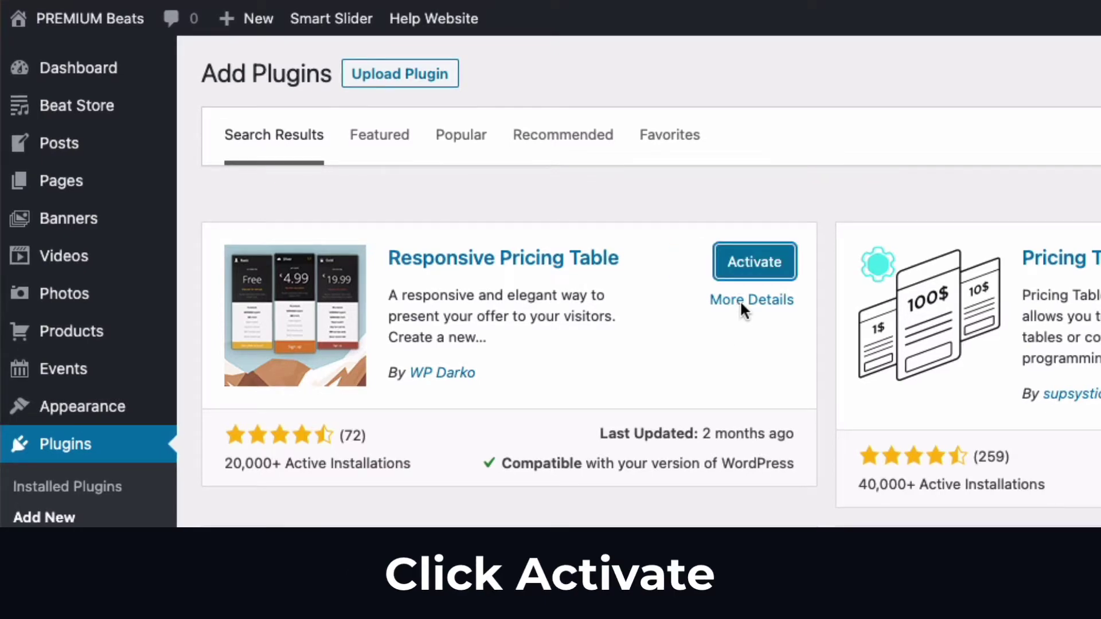
left_click(752, 264)
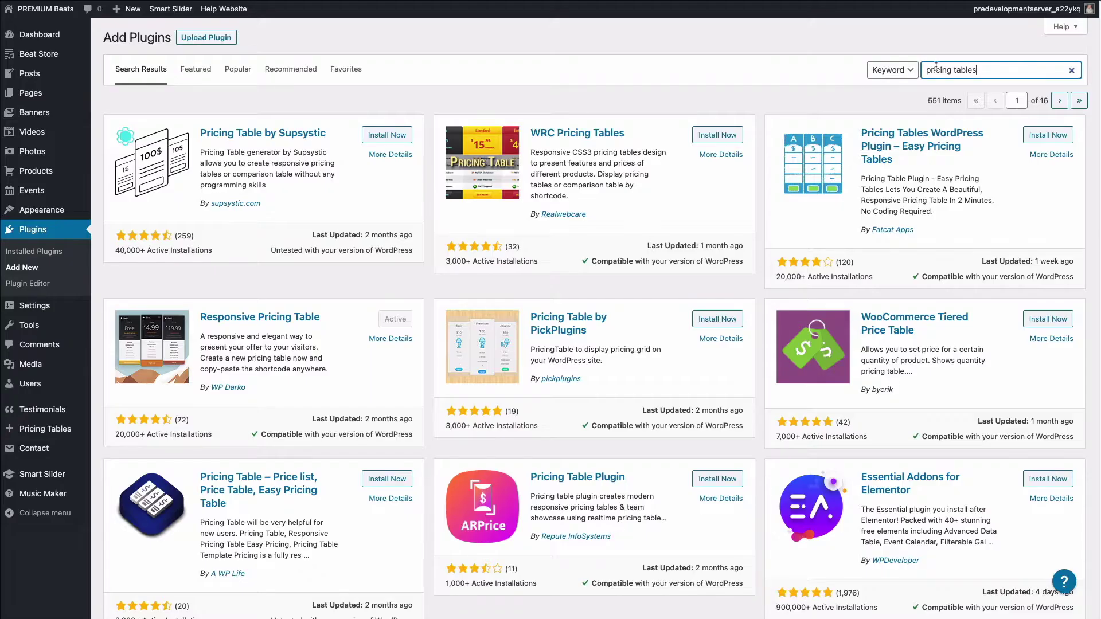
scroll(820, 36, "down", 2)
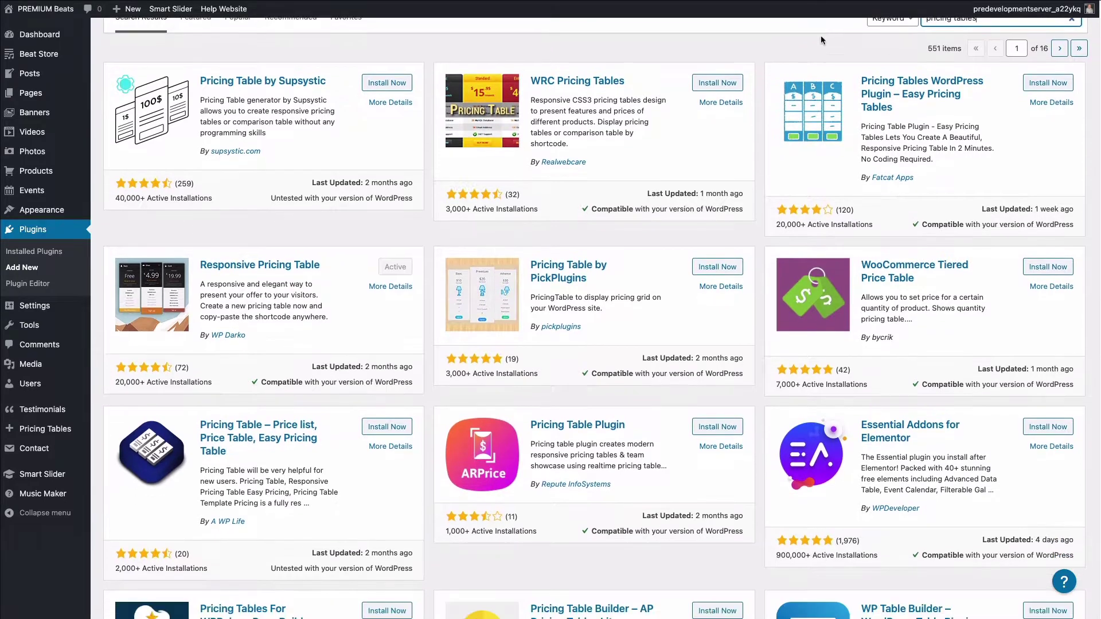
scroll(820, 35, "down", 3)
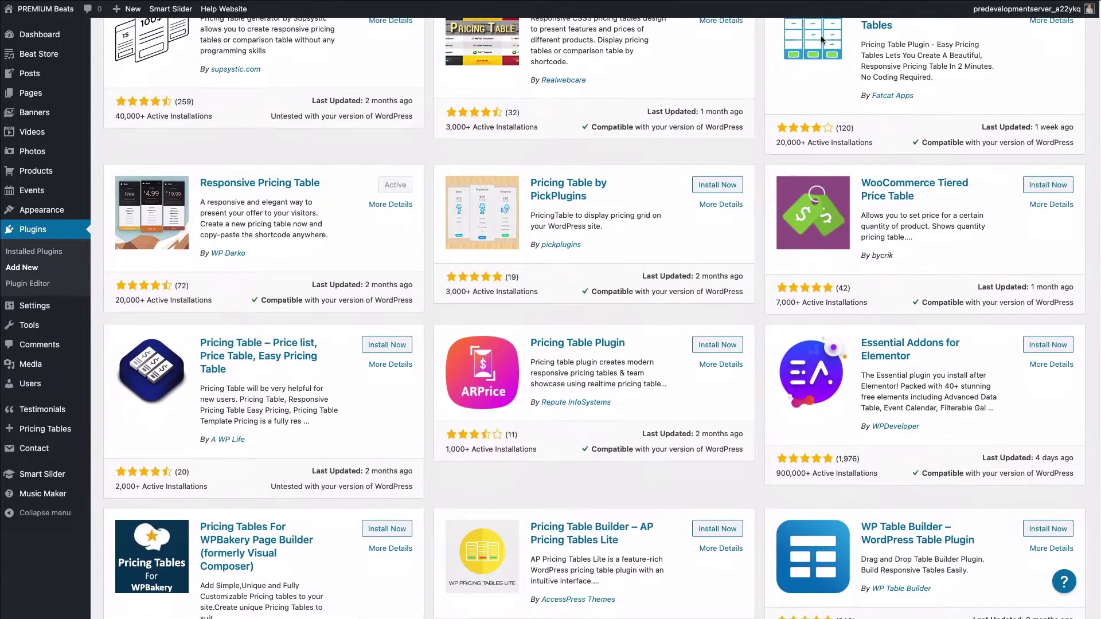
scroll(820, 35, "down", 3)
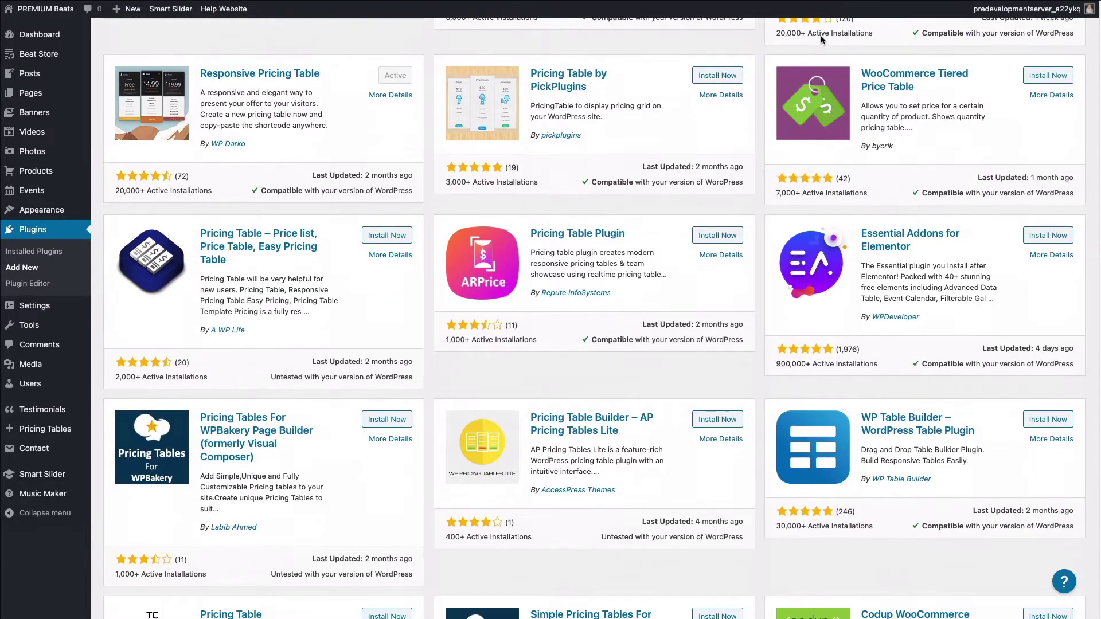
scroll(820, 36, "down", 6)
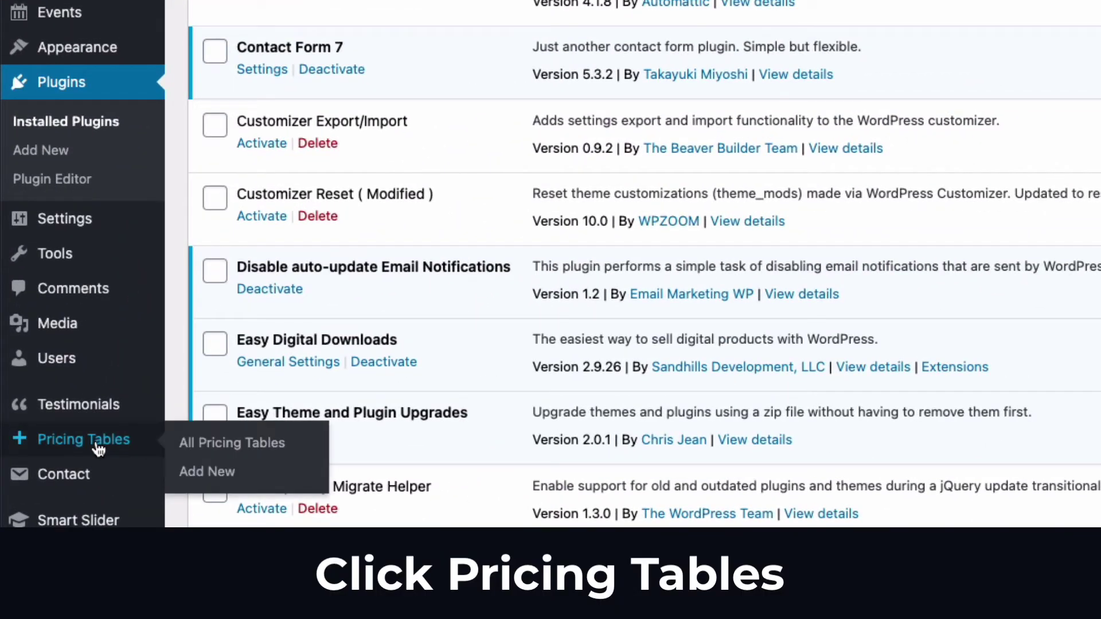
- Start a new pricing table under Pricing Tables and title it 'Beat Pricing Table'
left_click(98, 450)
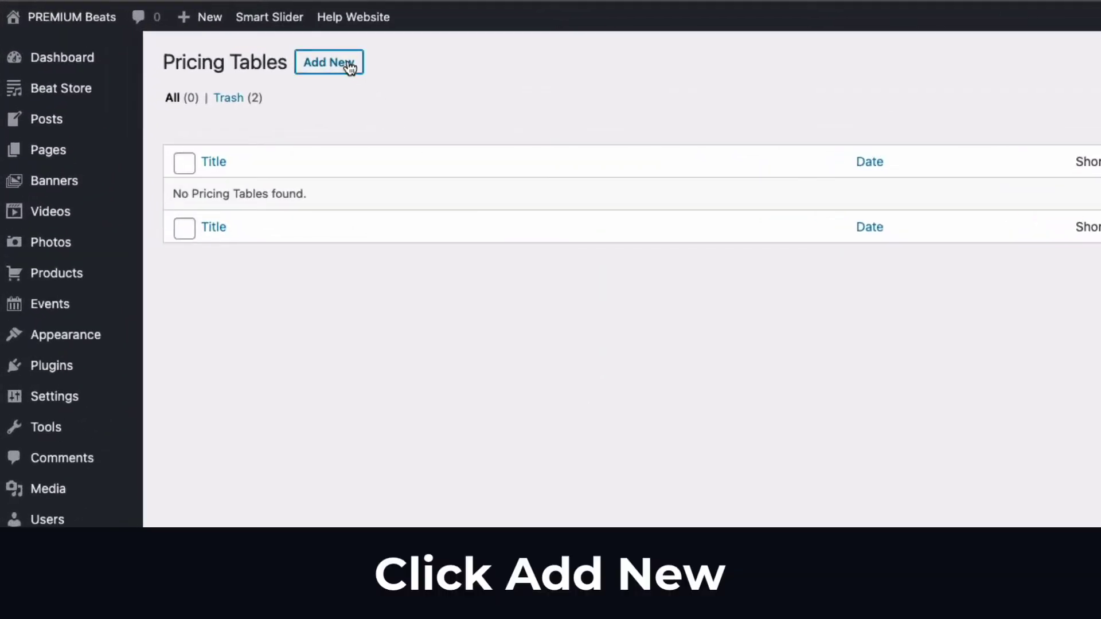
left_click(349, 67)
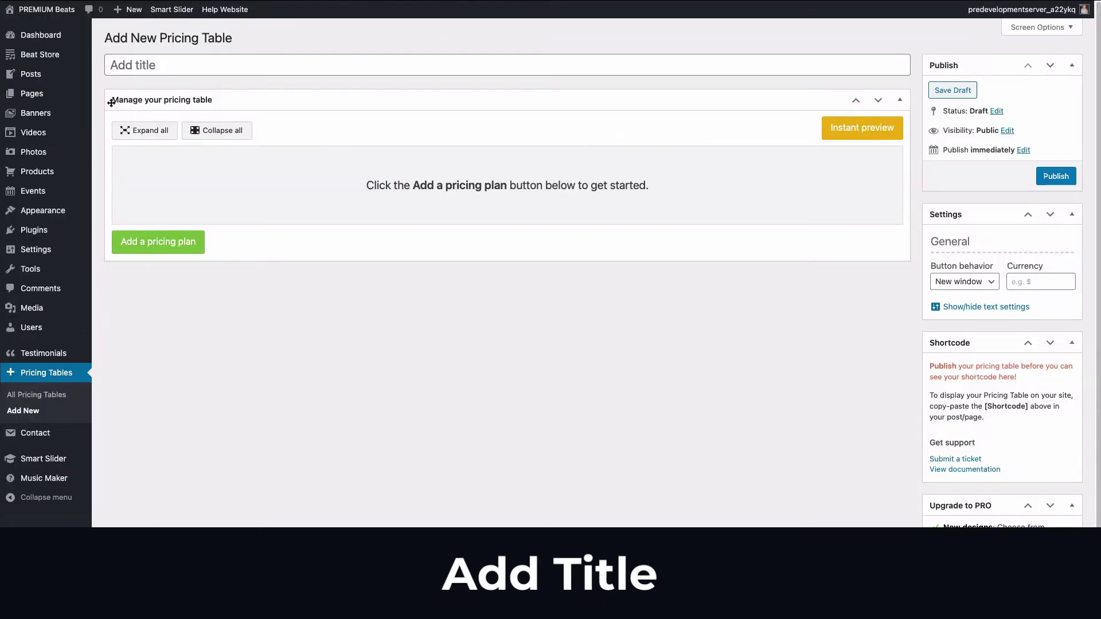
left_click(127, 68)
type("Beat Pricing Table")
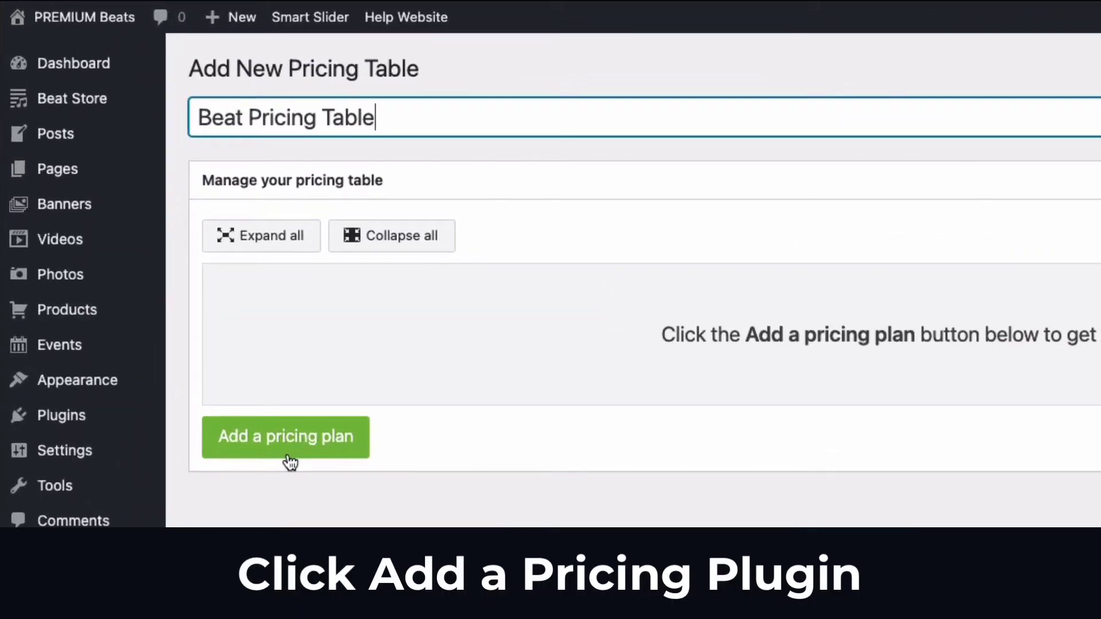
- Add a first pricing plan titled 'Lease' and enter its 25.00 price
left_click(289, 460)
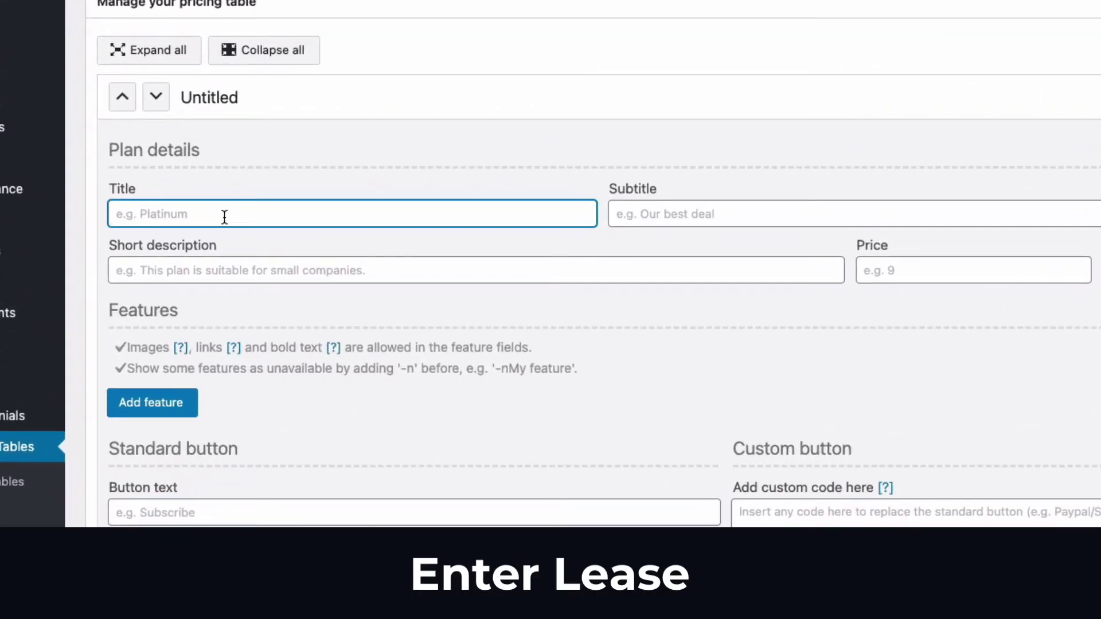
type("Lease")
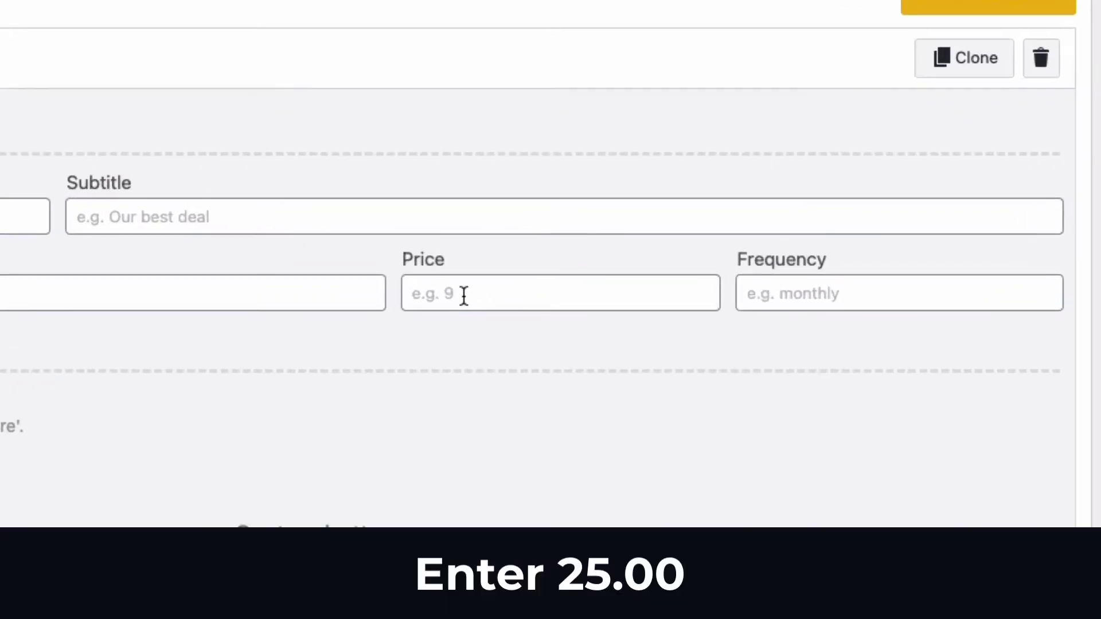
left_click(463, 295)
type("2")
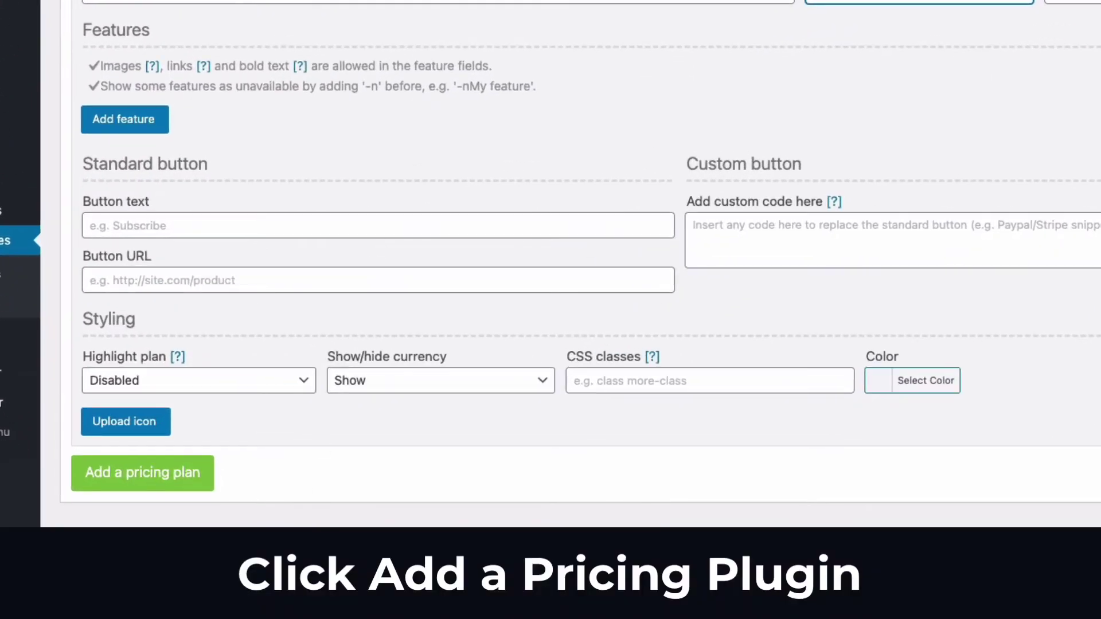
- Add a second pricing plan titled 'Premium' priced at 69.99
left_click(127, 484)
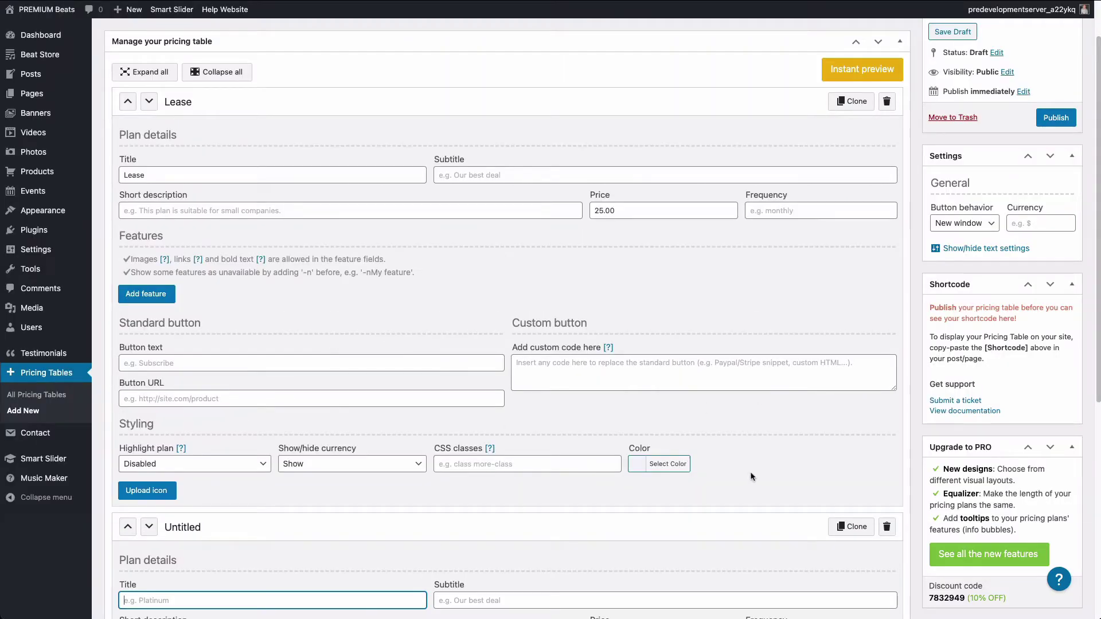
scroll(751, 477, "down", 6)
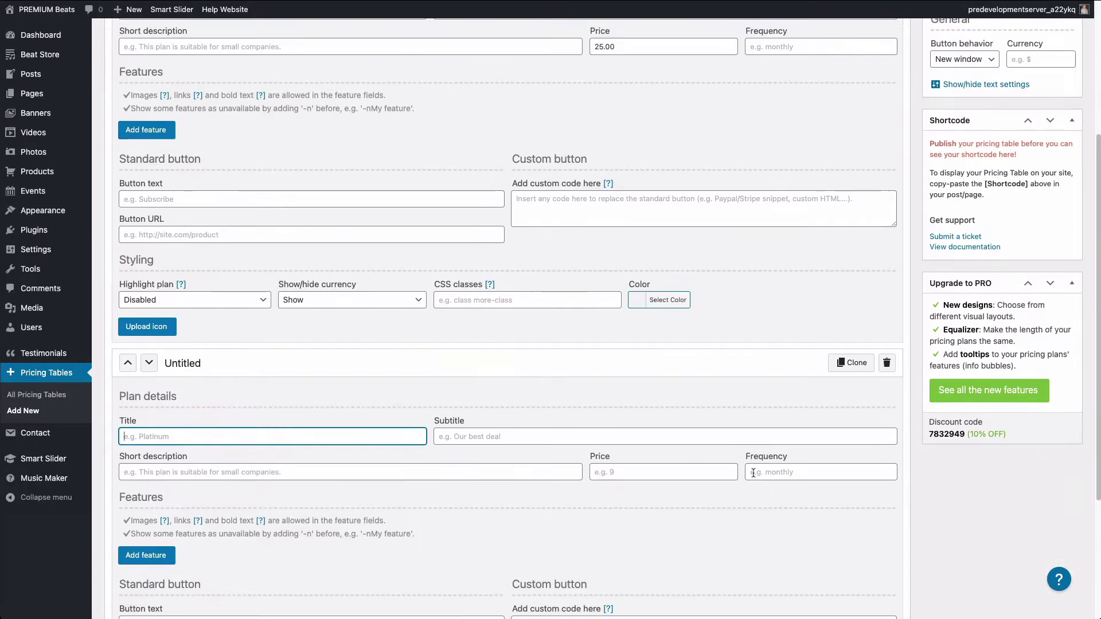
scroll(751, 473, "down", 1)
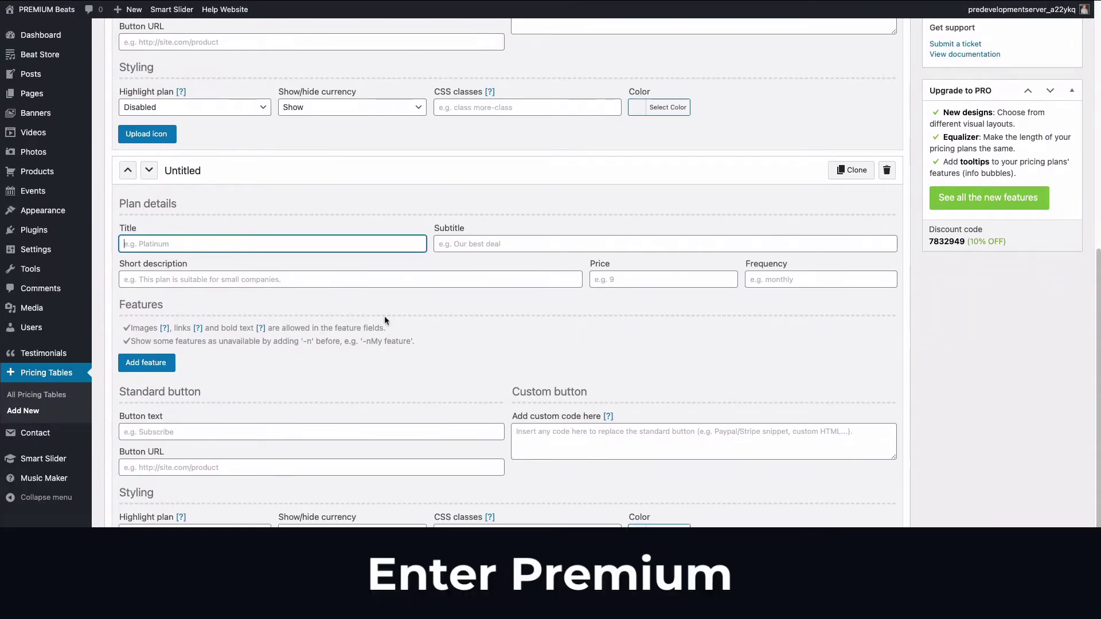
left_click(172, 241)
type("Premium")
left_click(633, 281)
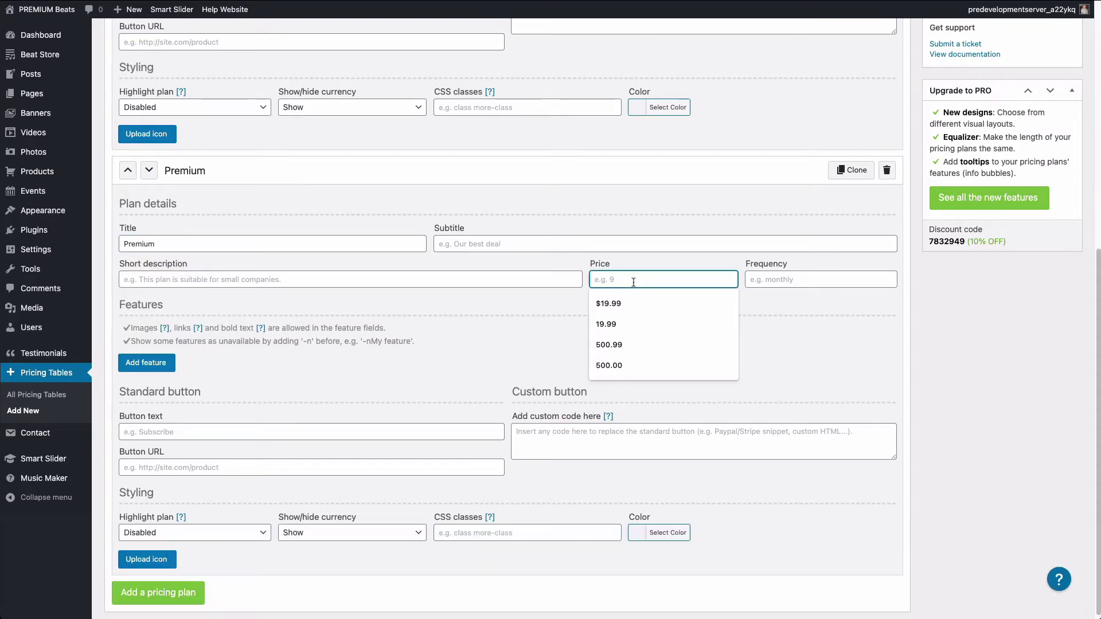
type("69.99")
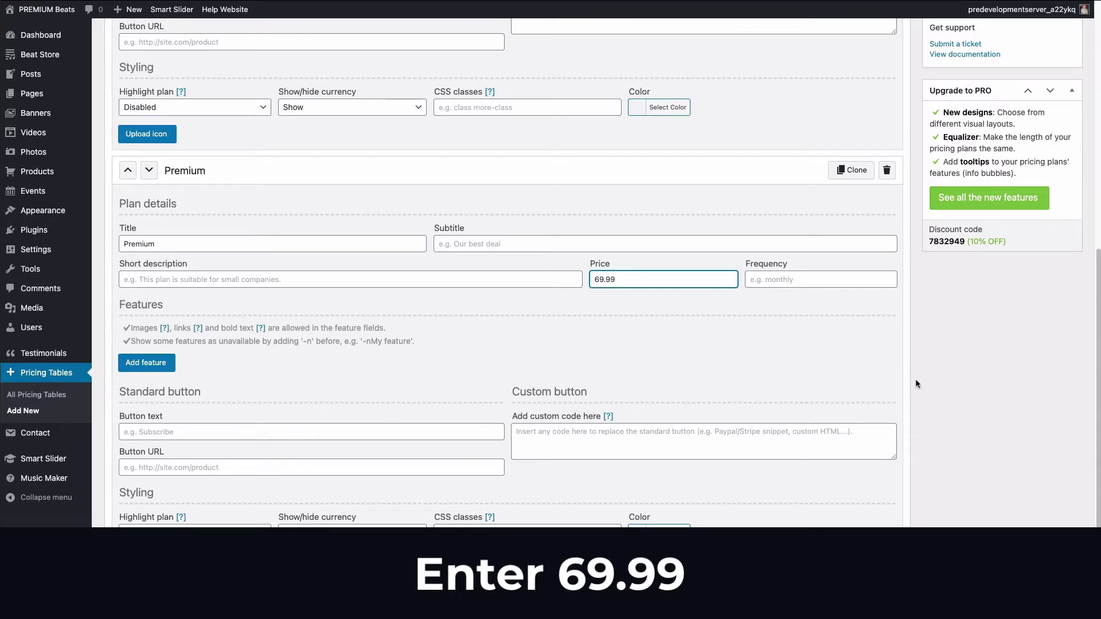
left_click(297, 416)
- Add a third pricing plan titled 'Exclusive' priced at 500.00
scroll(296, 416, "down", 1)
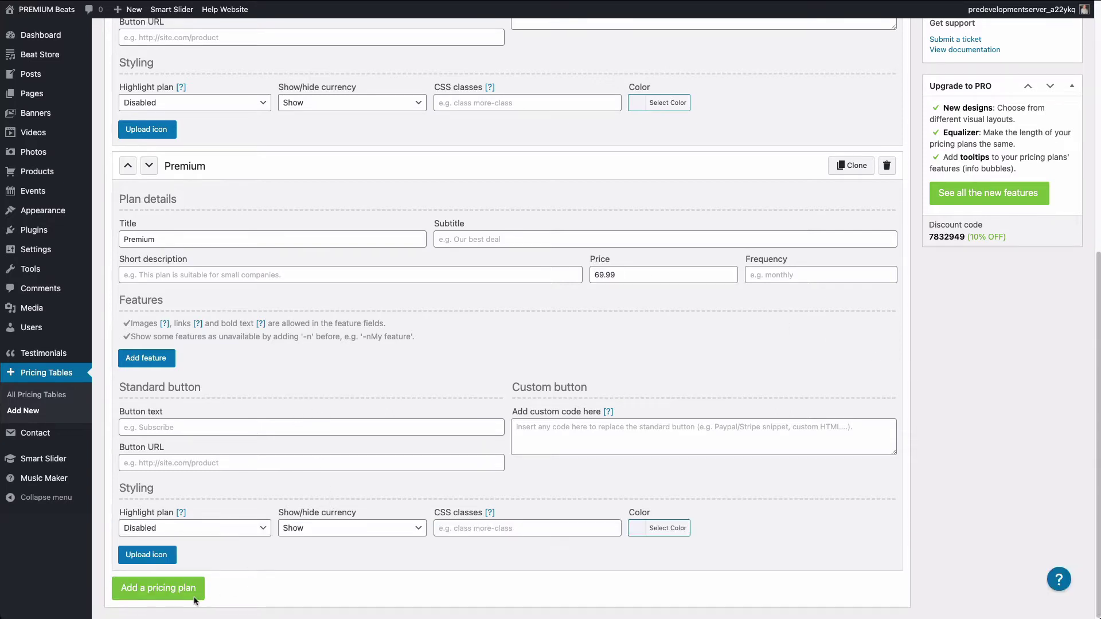
left_click(175, 593)
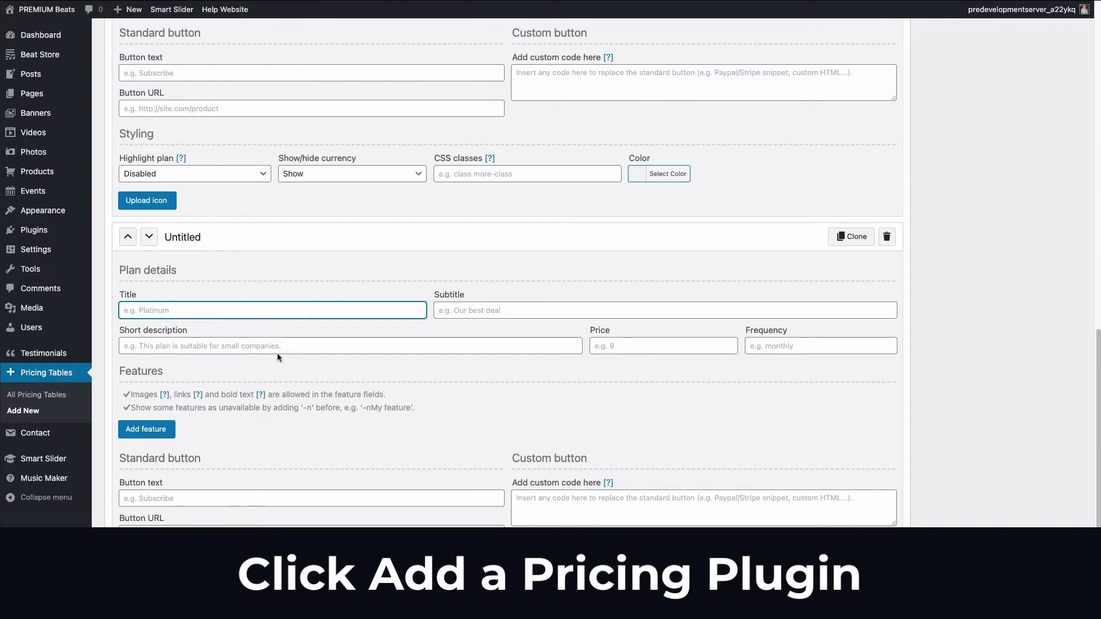
left_click(206, 310)
key("Down")
key("Down")
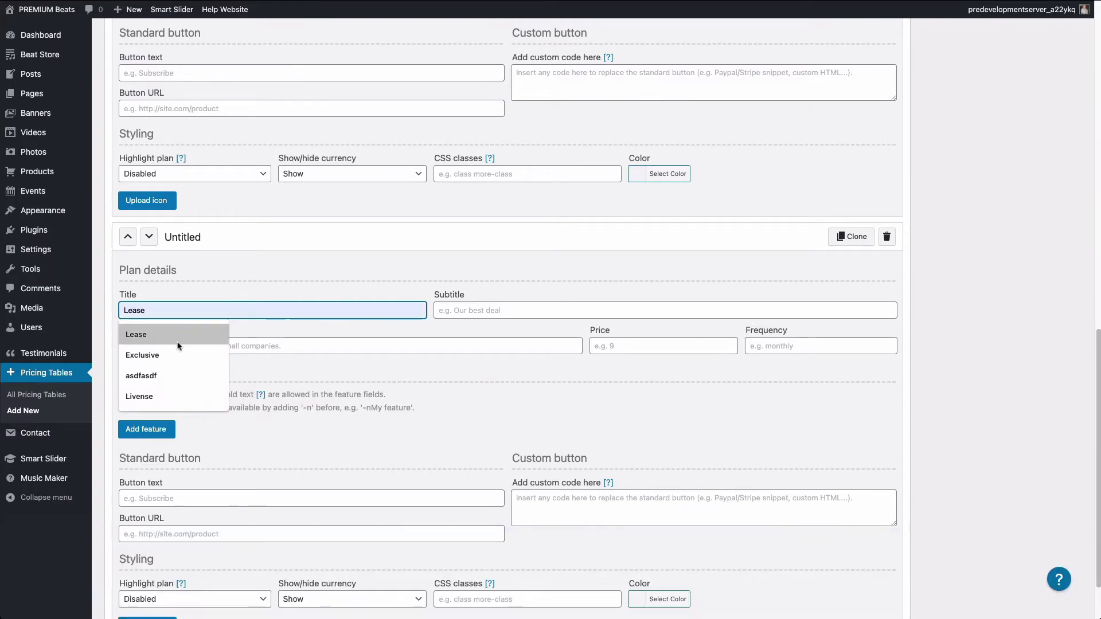
key("Return")
left_click(630, 346)
type("5")
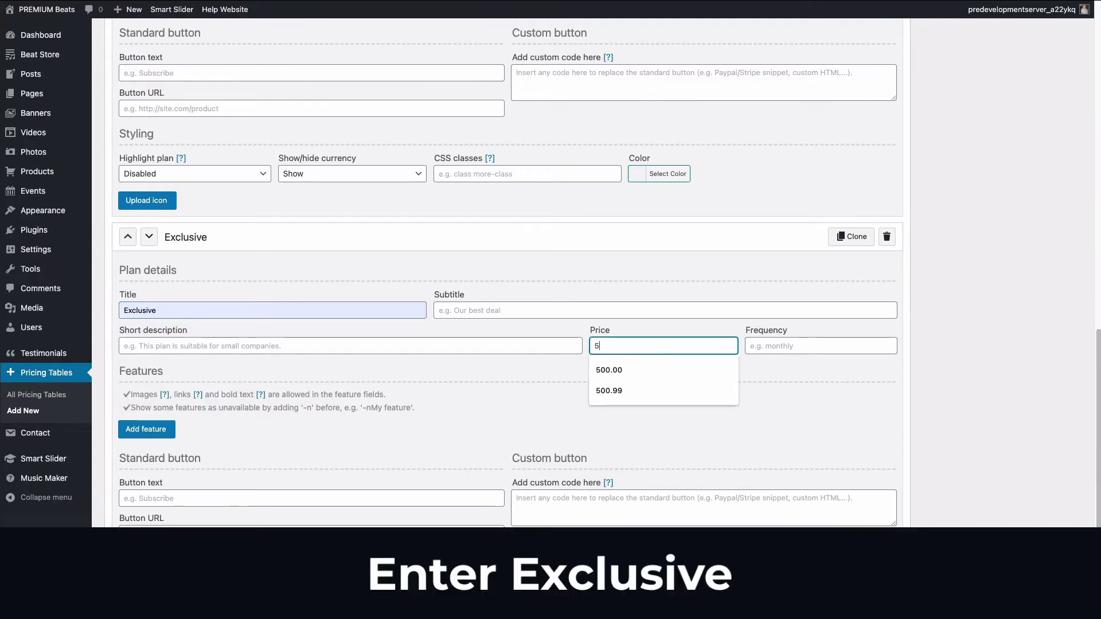
type("00")
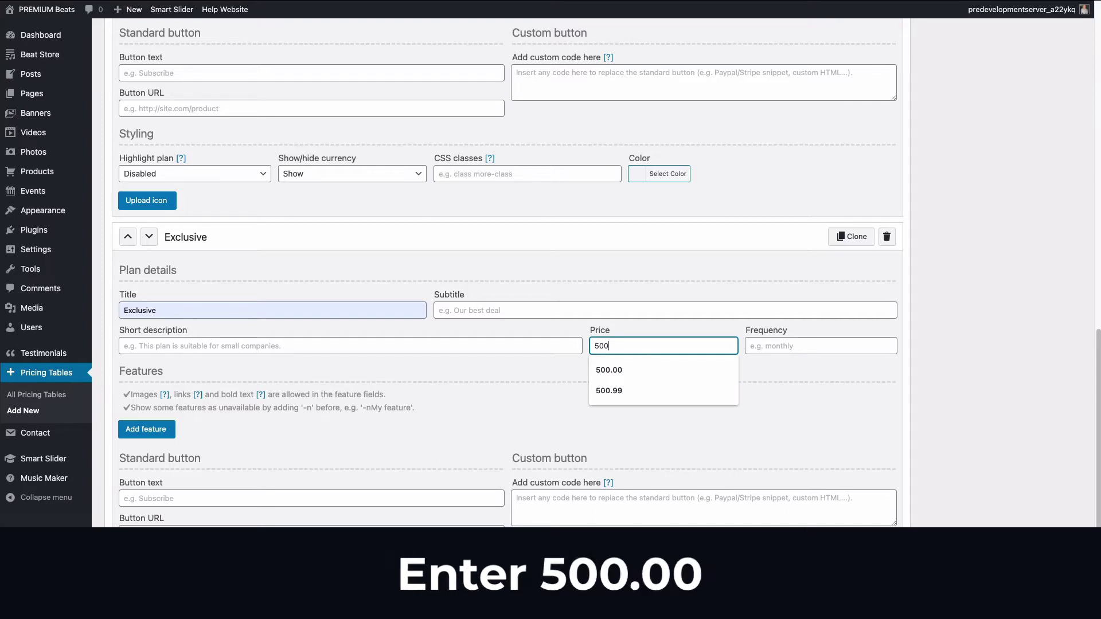
key("Down")
key("Return")
left_click(976, 348)
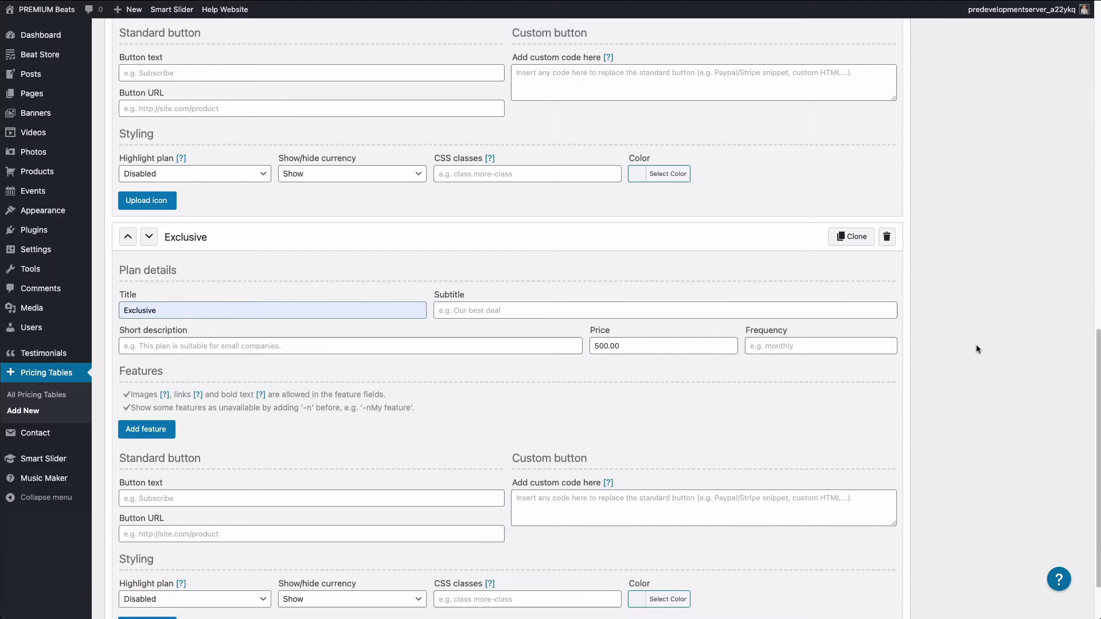
scroll(869, 361, "up", 15)
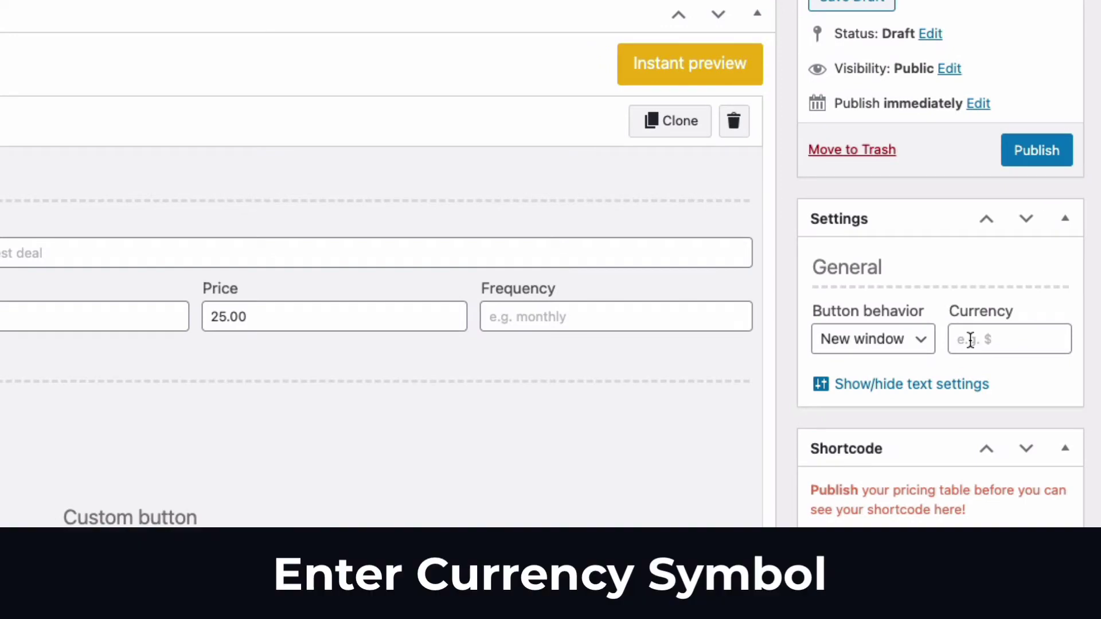
- Set the currency to $ and preview Lease $25.00, Premium $69.99, Exclusive $500.00
left_click(973, 341)
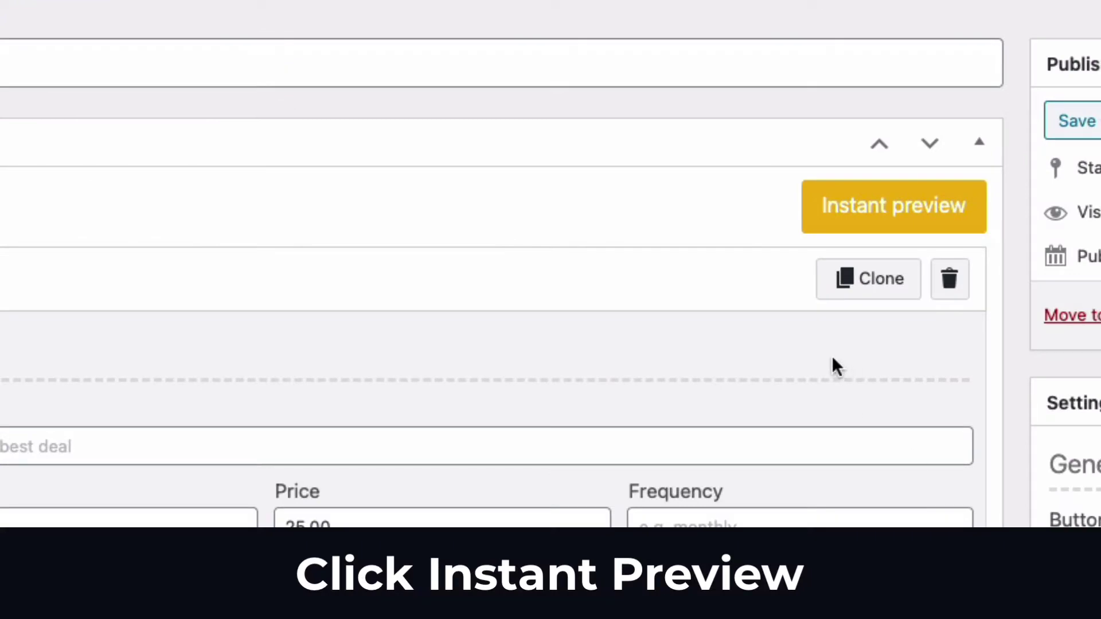
left_click(914, 228)
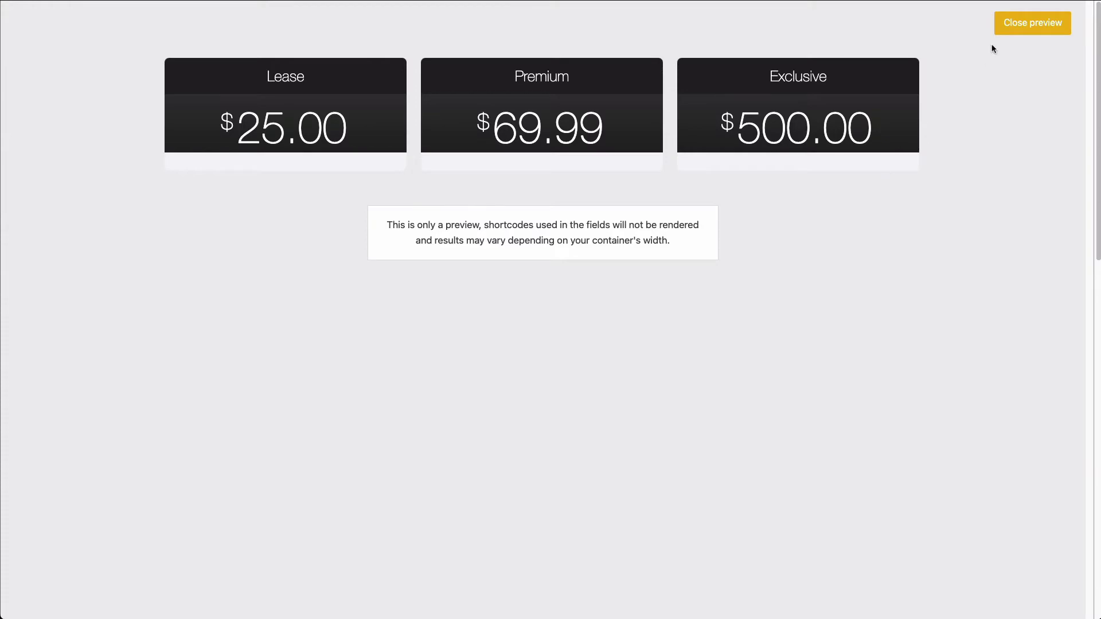
- Change the price font size to Small and preview the table's smaller prices
left_click(1017, 23)
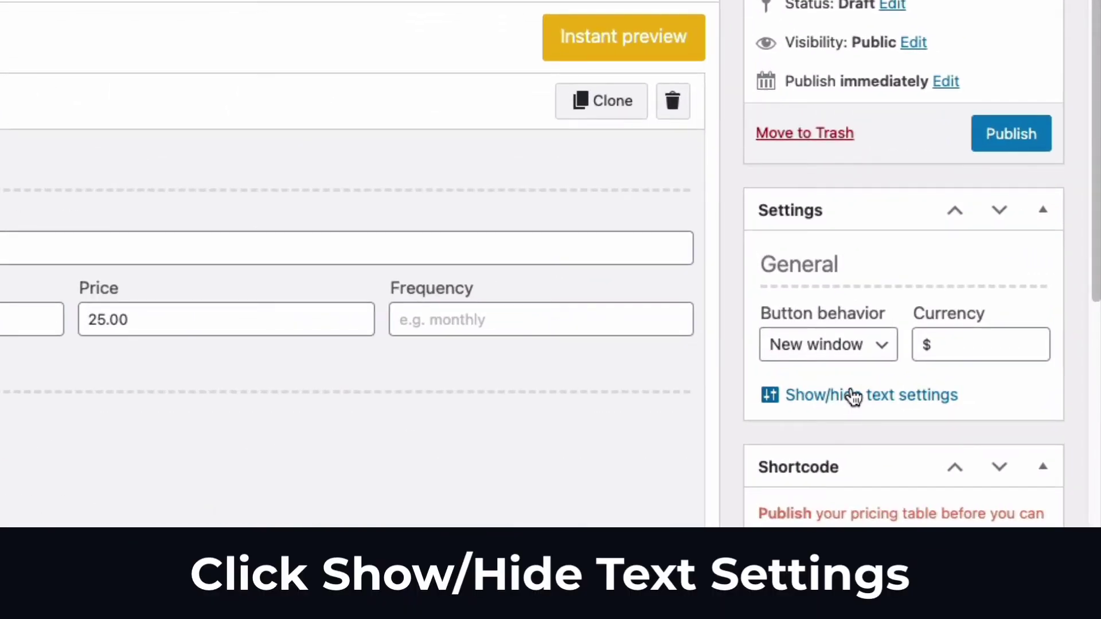
left_click(853, 394)
left_click(998, 331)
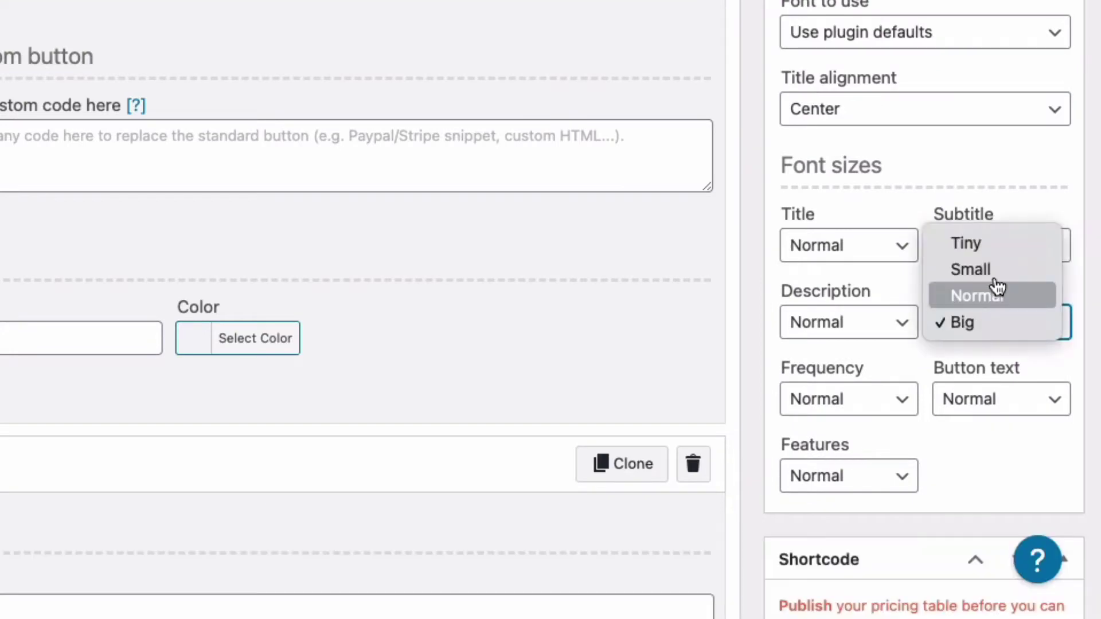
left_click(997, 269)
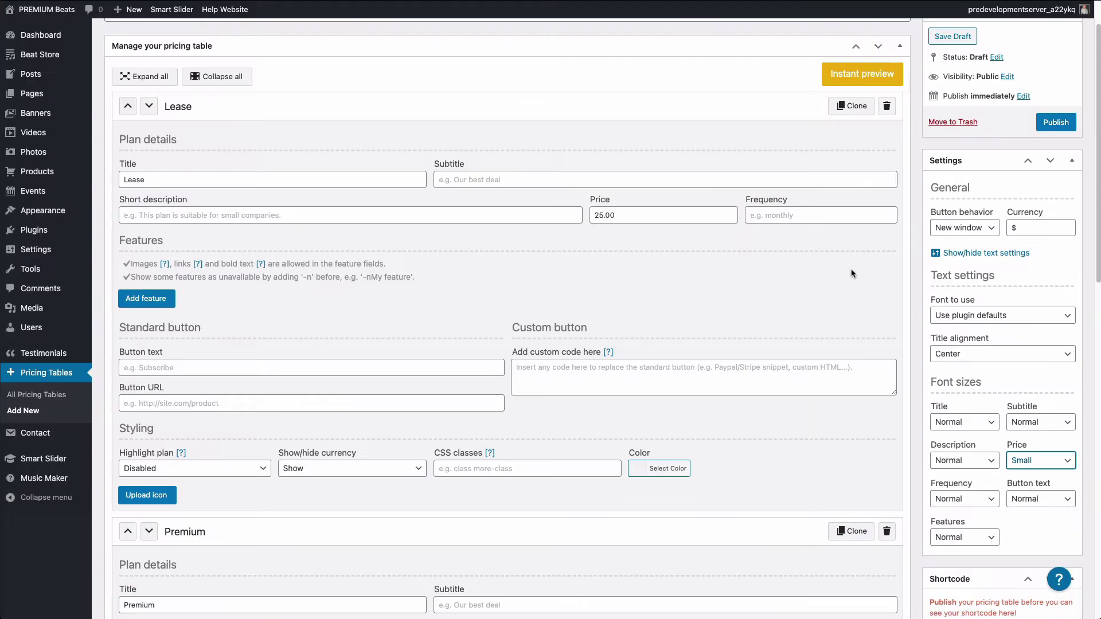
left_click(860, 72)
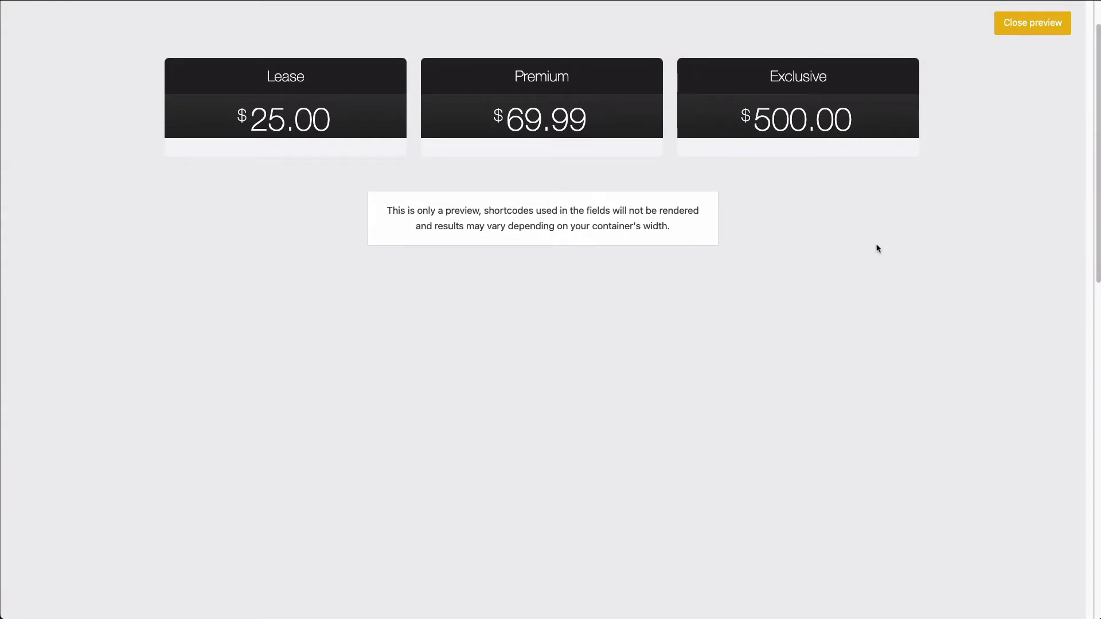
- Add the Lease features 'Untagged MP3' and 'Sell up to 3,000 units'
left_click(1021, 27)
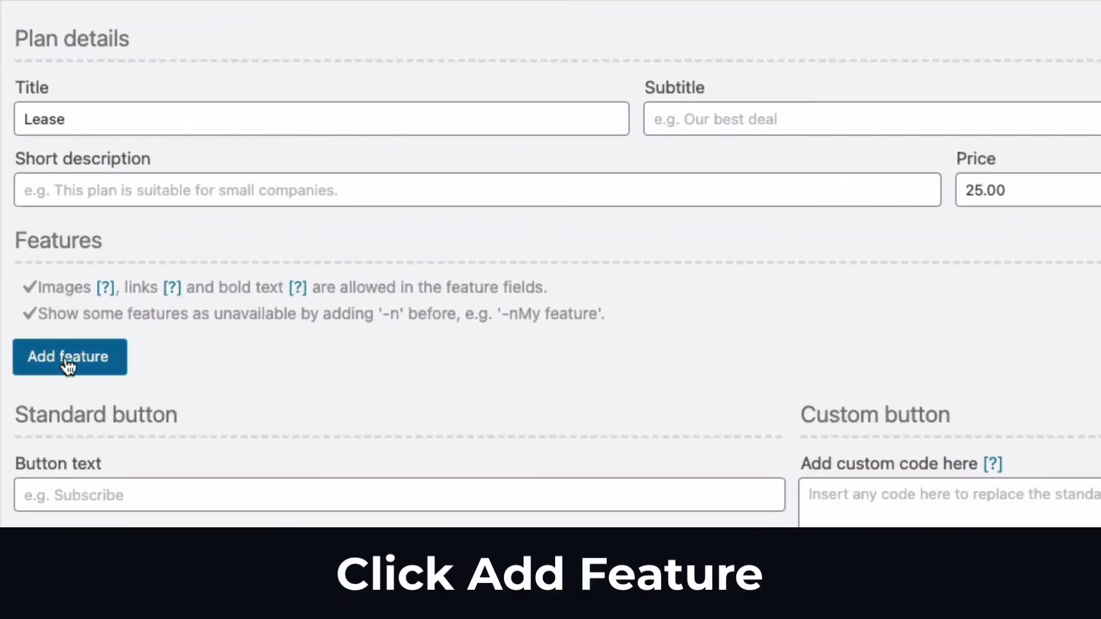
left_click(68, 361)
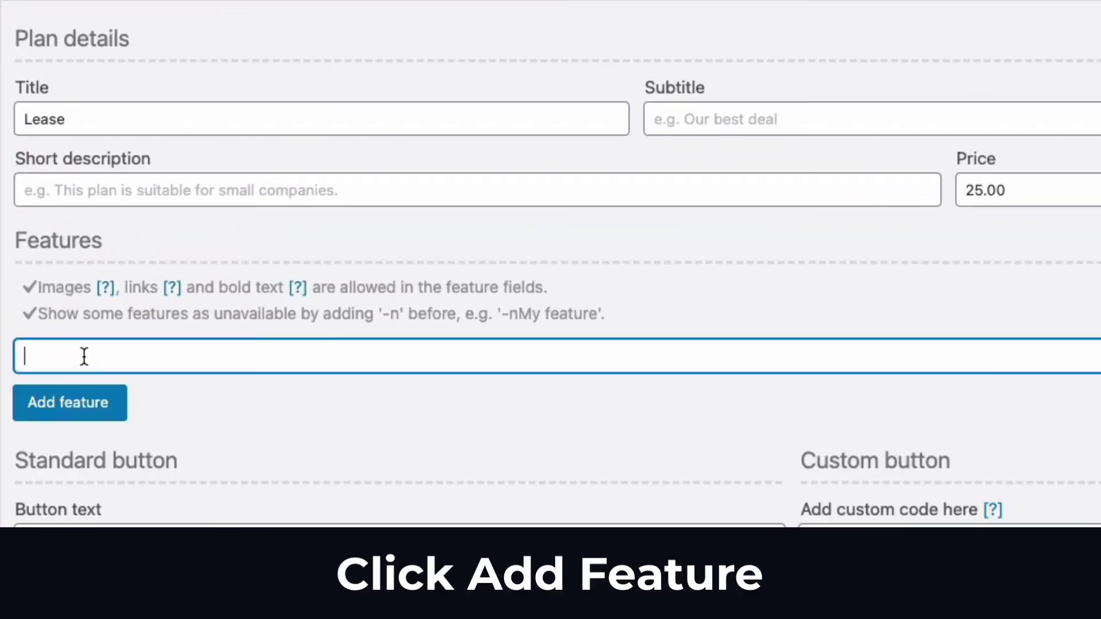
type("Untagged MP3")
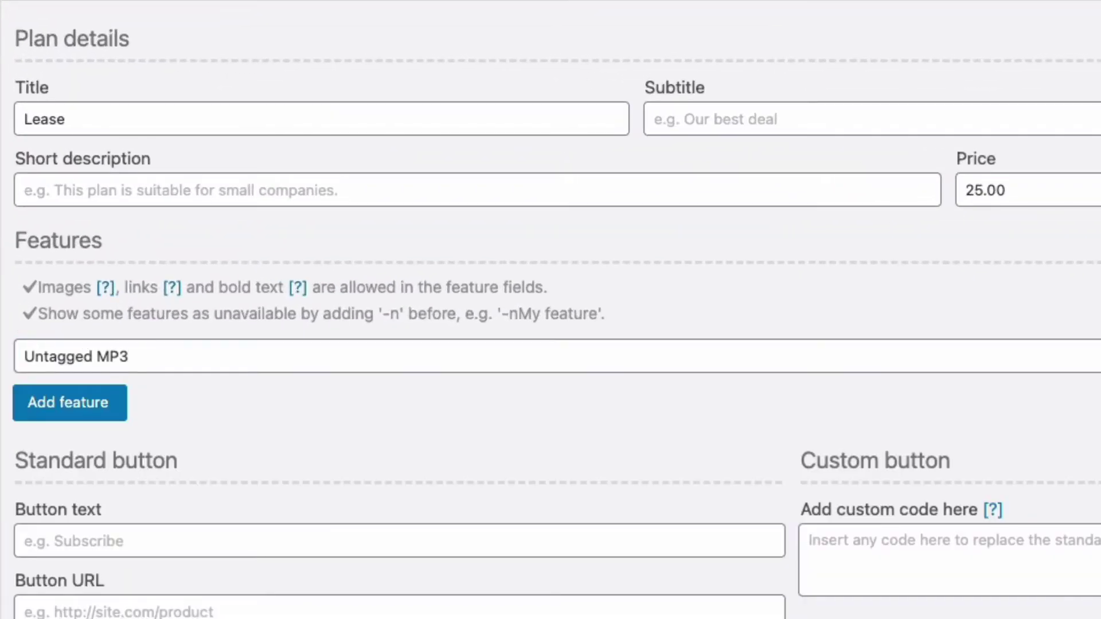
left_click(59, 407)
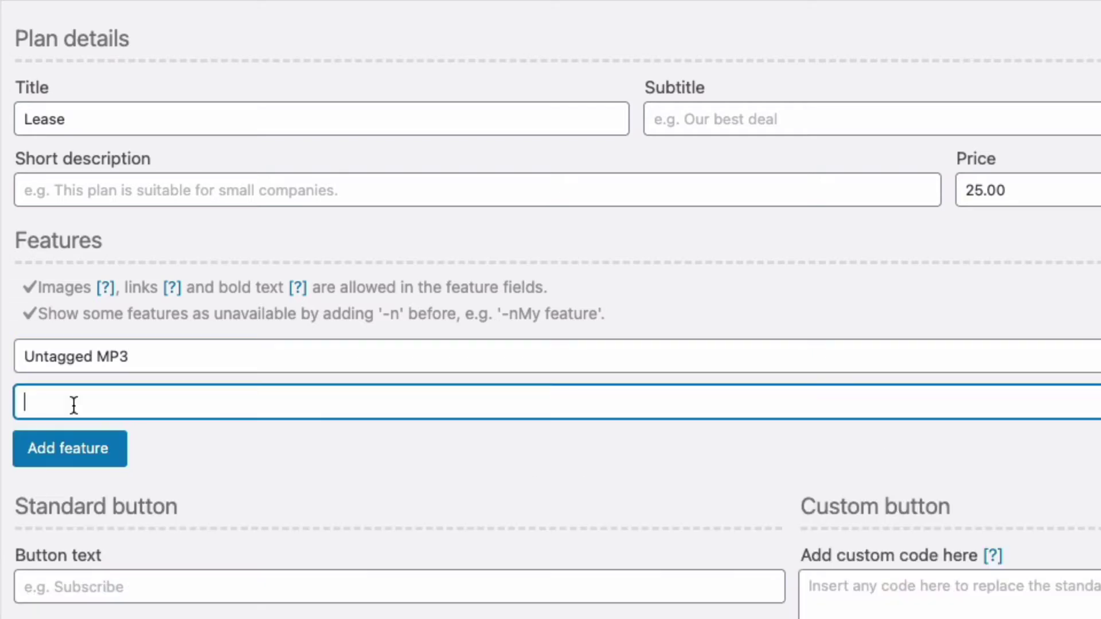
type("Sell up to 3,000 units")
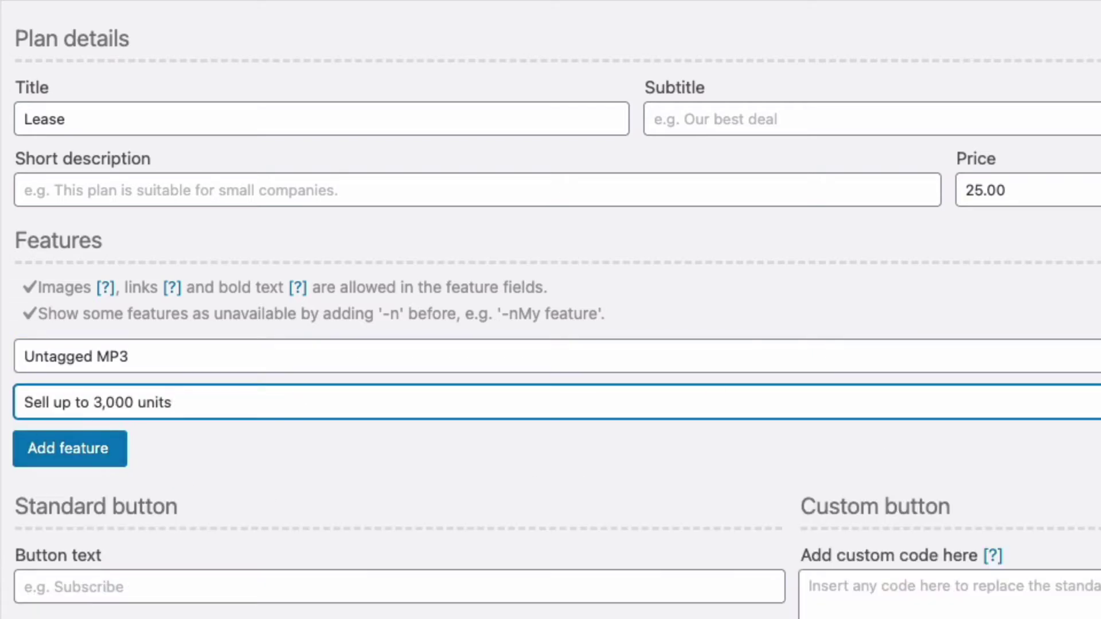
key("Tab")
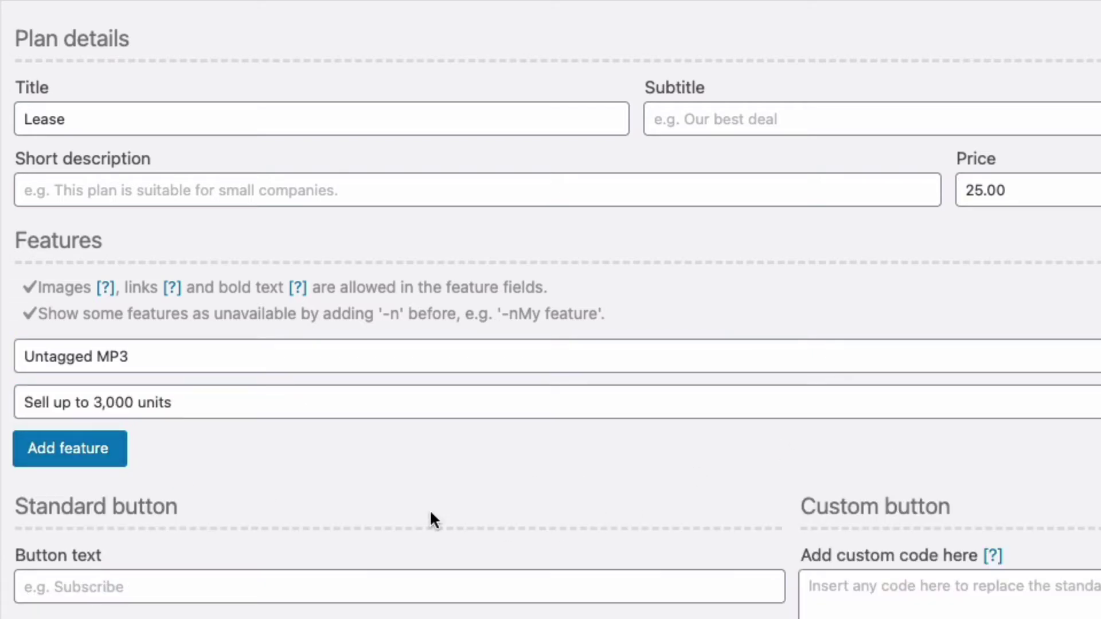
- Add 'Non Exclusive Rights', 'Keep 100% Royalties' and 'Instant Delivery' to Lease, then preview the table
key("Return")
type("Non Exclusive Rights")
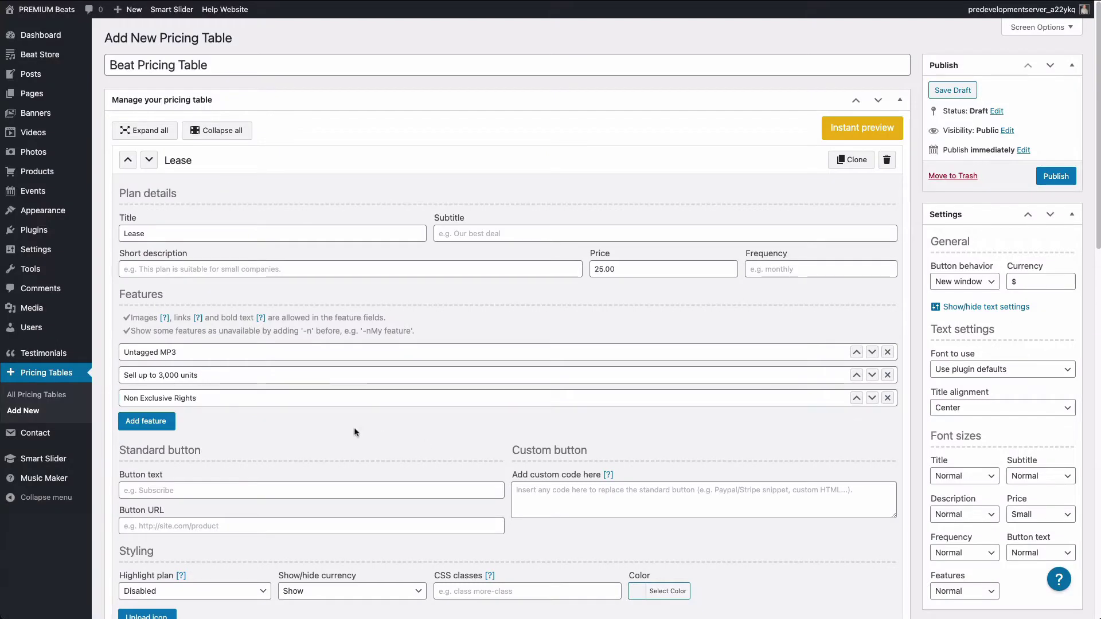
left_click(143, 421)
left_click(153, 421)
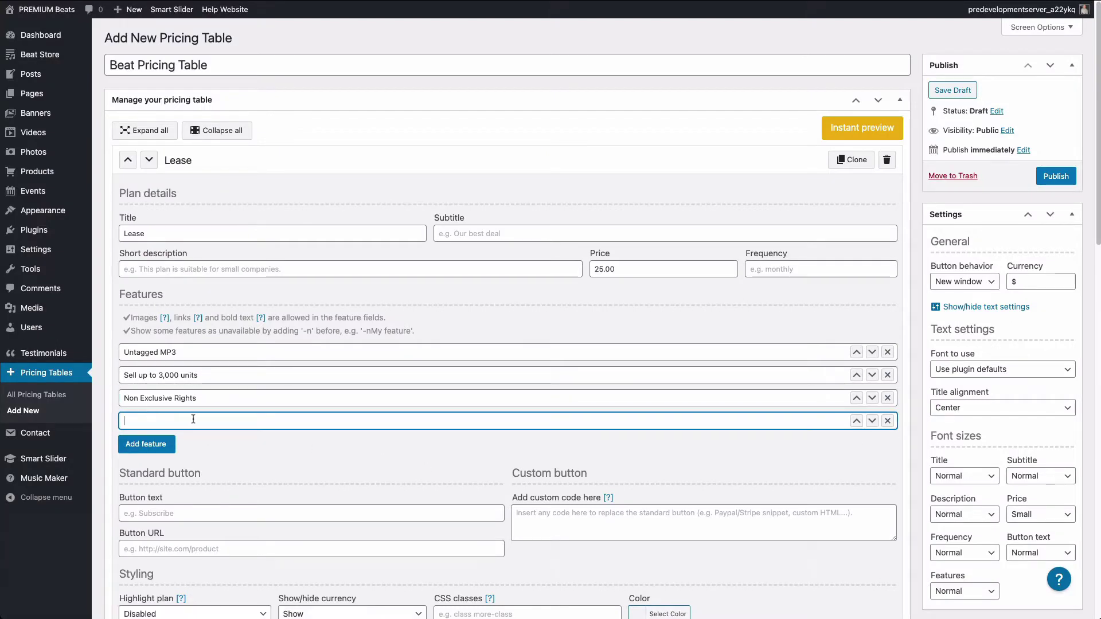
type("Keep 100% Royalties")
key("Tab")
key("Return")
type("Instant Delivery")
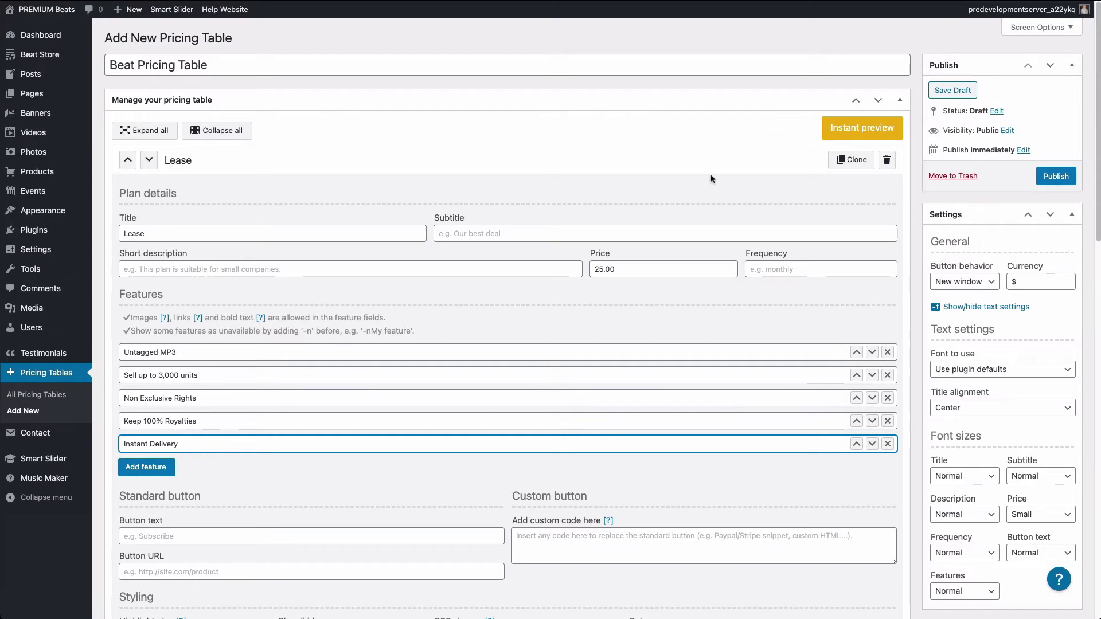
left_click(913, 295)
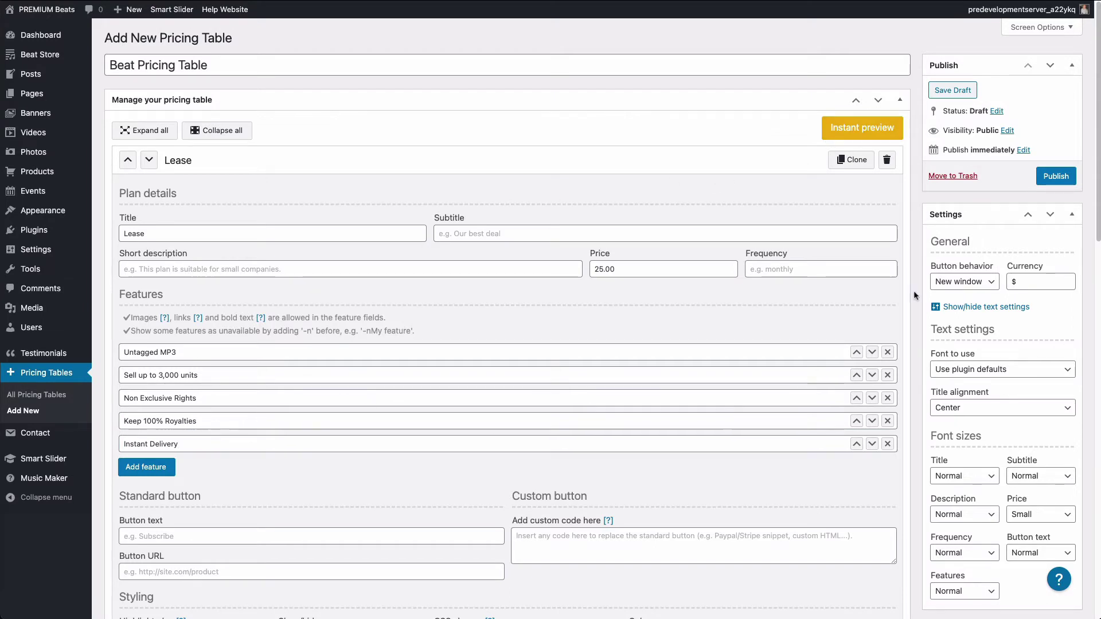
left_click(869, 130)
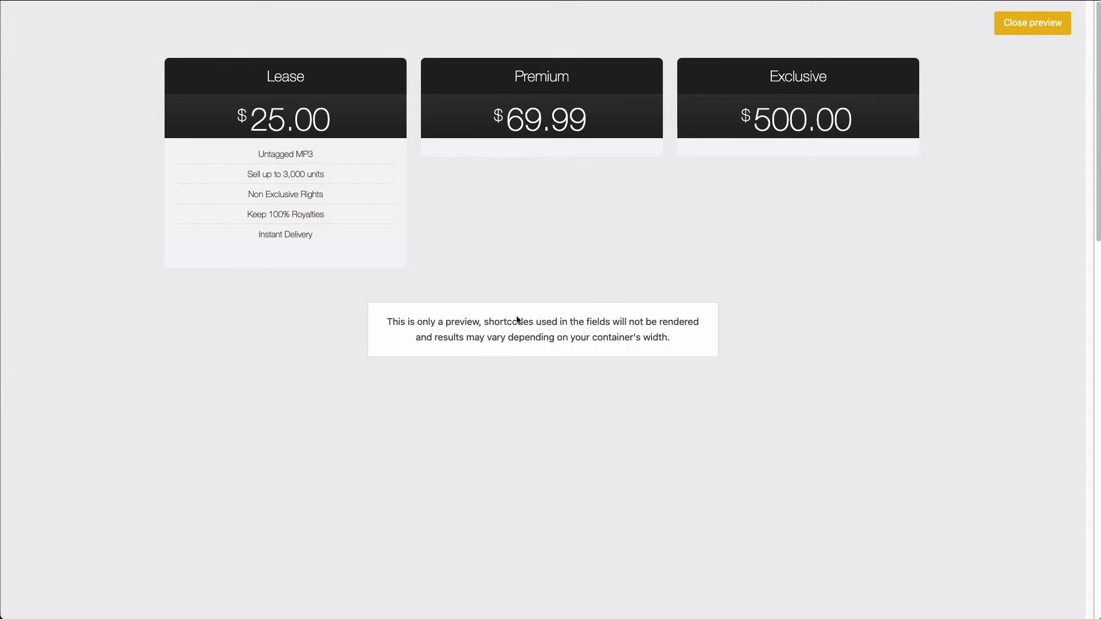
- Add the Premium features 'Untagged WAV' and 'Sell up to 12,000 units', then check the preview
left_click(1013, 29)
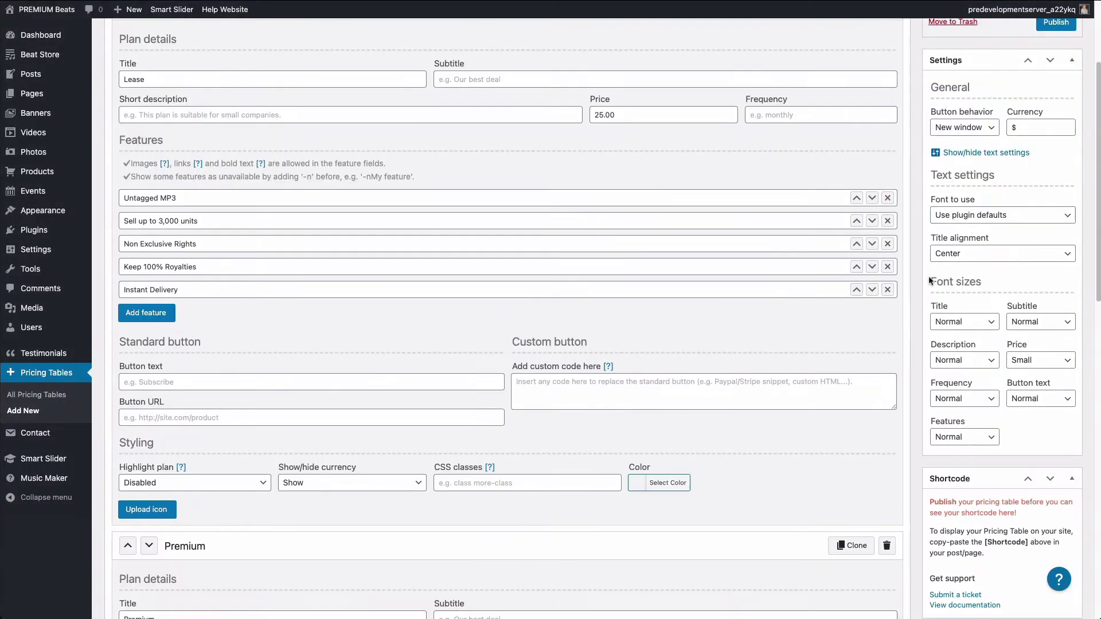
scroll(930, 280, "down", 8)
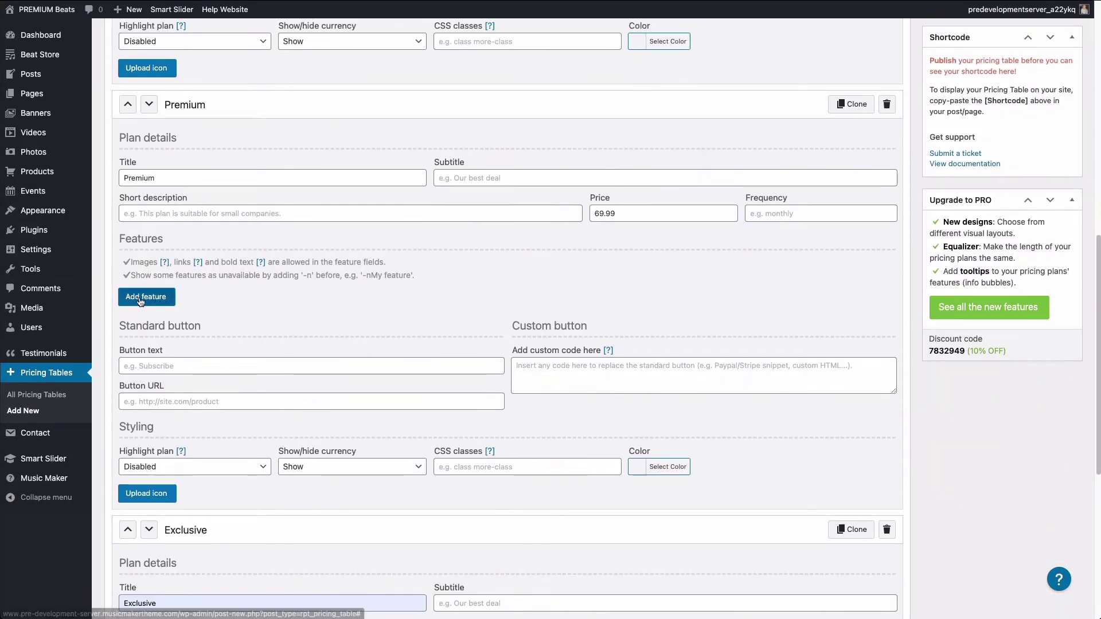
left_click(140, 302)
type("Untagged WAV")
left_click(145, 319)
type("Sell up to 12,000 units")
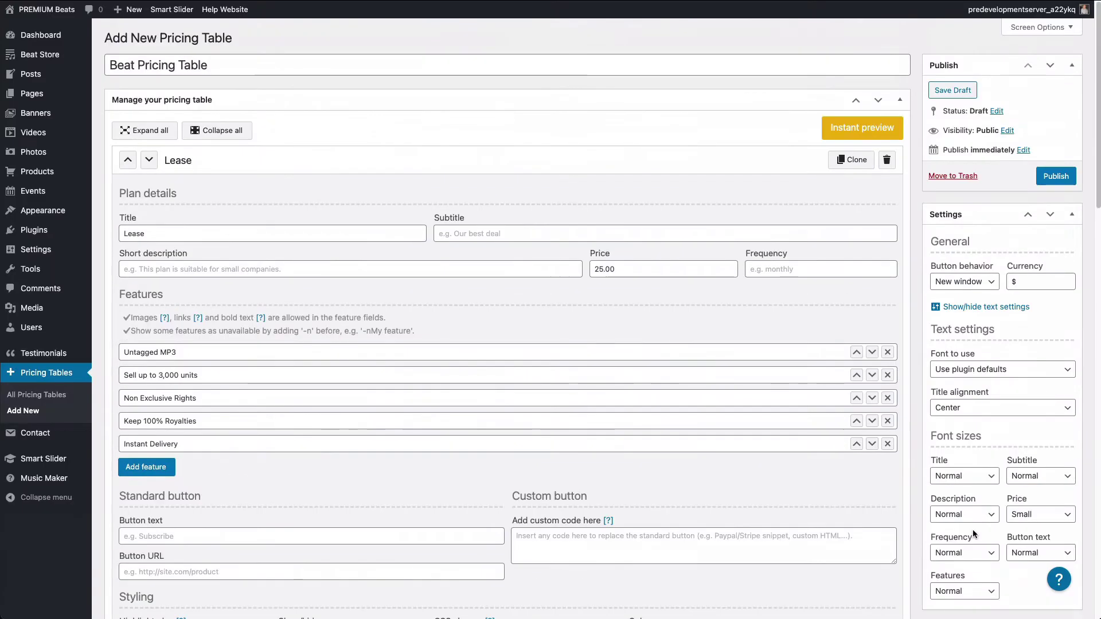
left_click(844, 129)
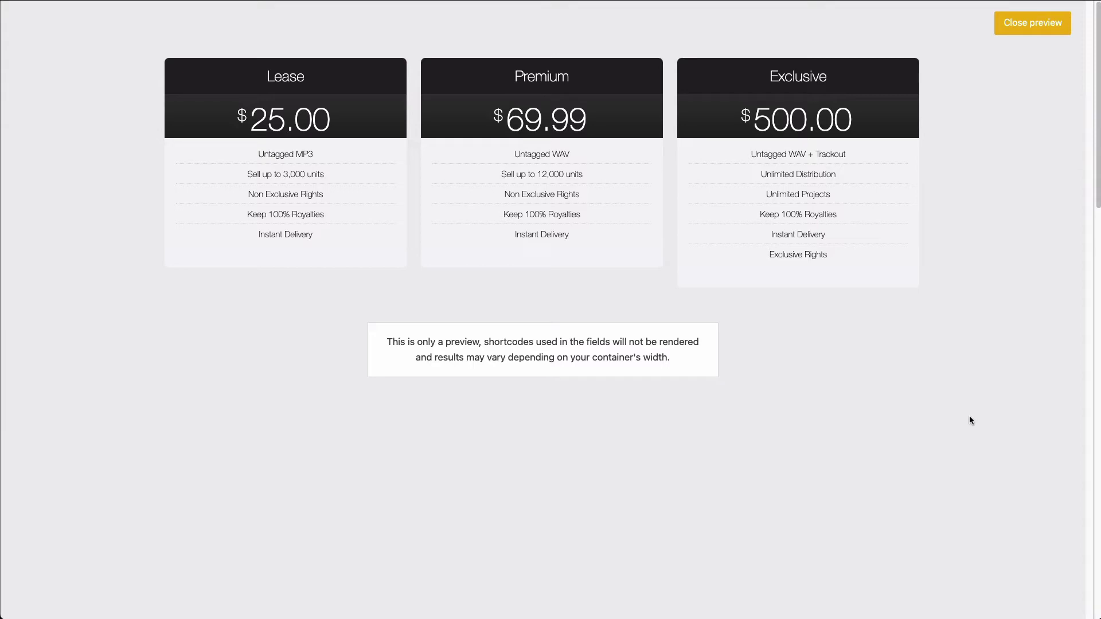
left_click(1026, 24)
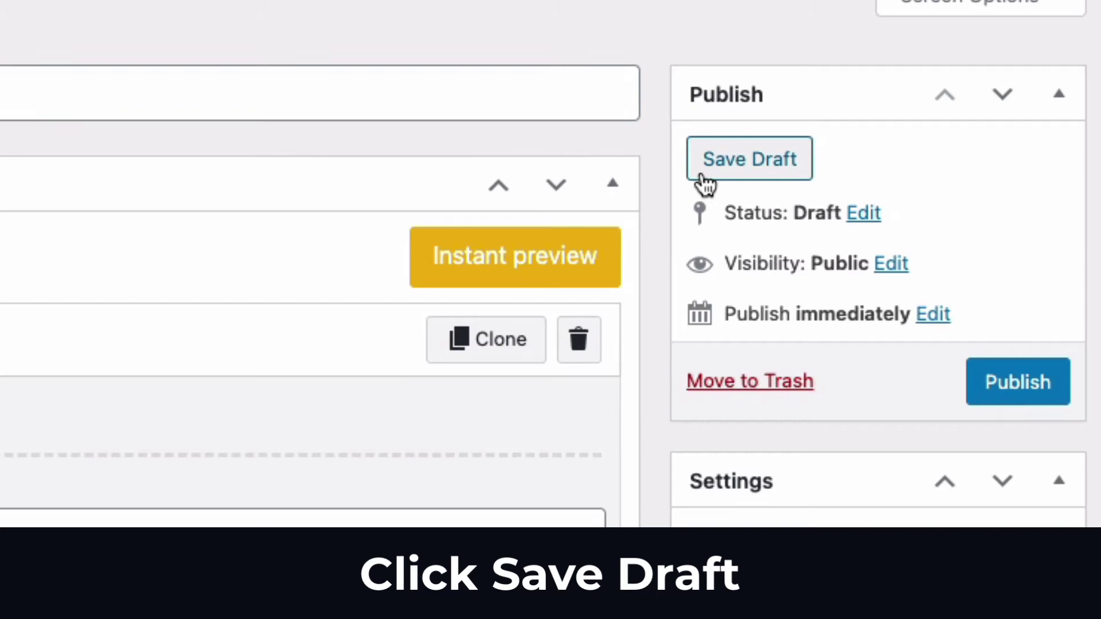
- Save the Beat Pricing Table as a draft
left_click(741, 159)
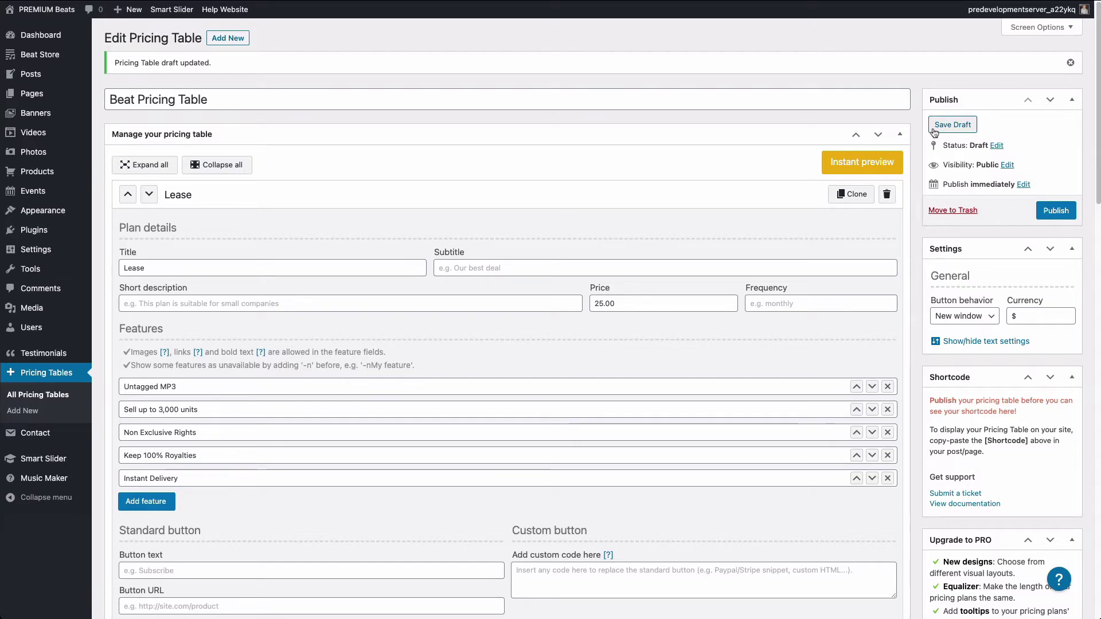
scroll(342, 377, "down", 9)
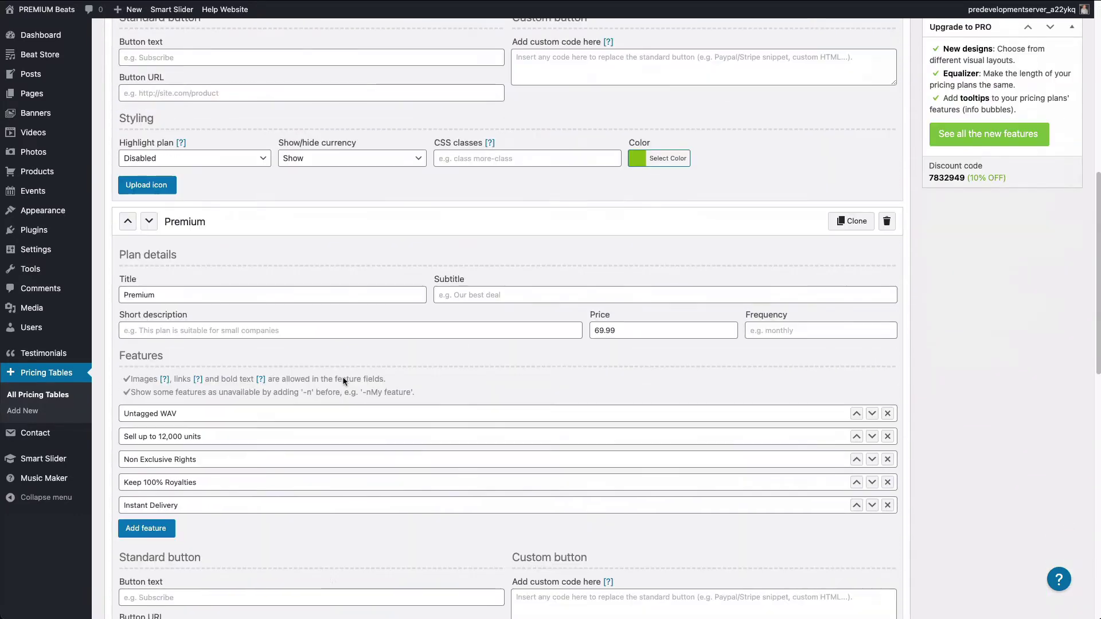
scroll(343, 380, "down", 2)
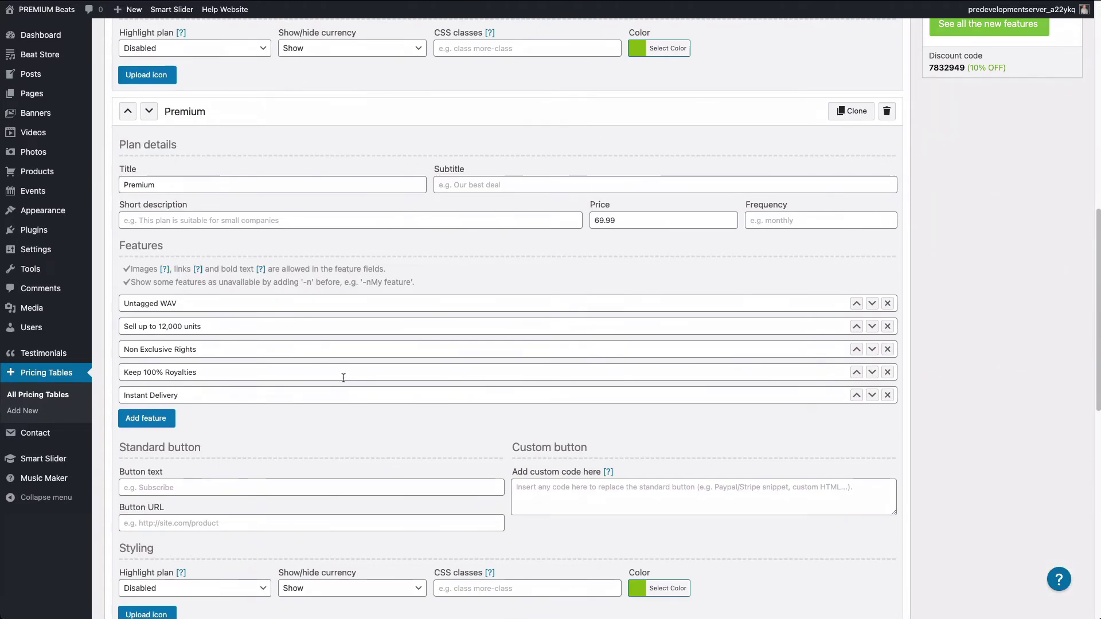
scroll(344, 381, "down", 1)
scroll(220, 554, "down", 1)
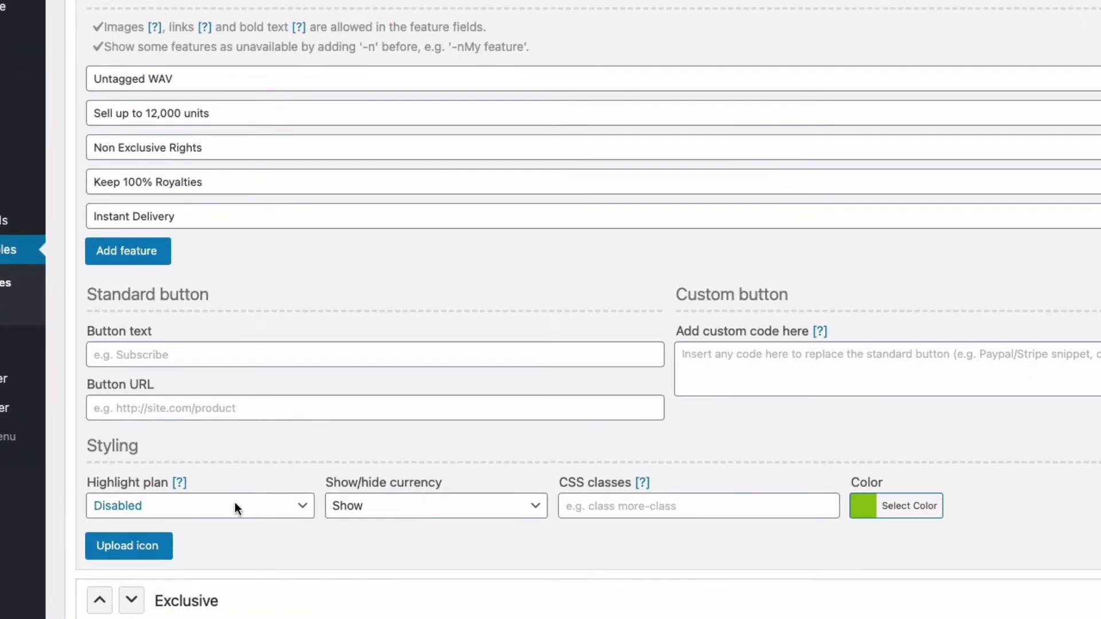
- Set the Premium plan's Highlight plan to Enabled and preview the table
left_click(235, 504)
left_click(228, 523)
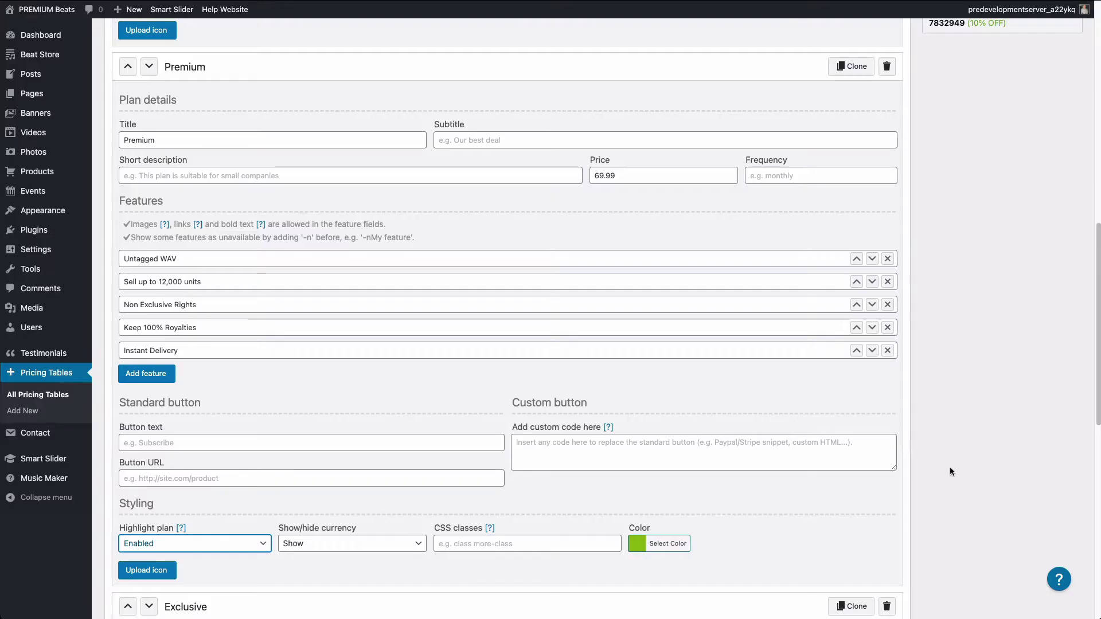
scroll(950, 466, "up", 10)
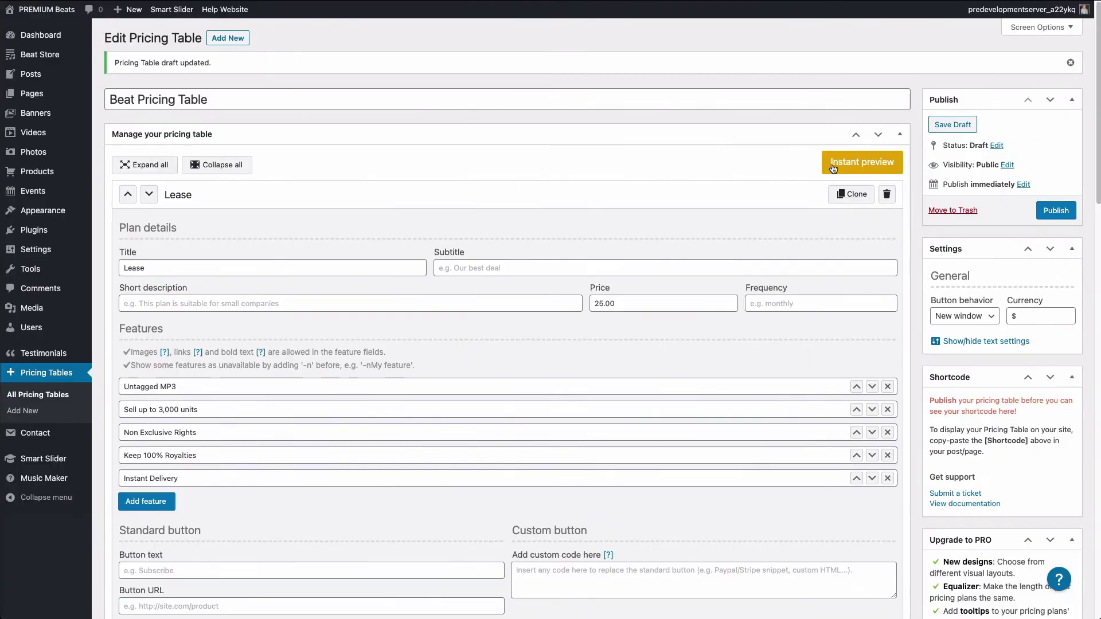
left_click(833, 166)
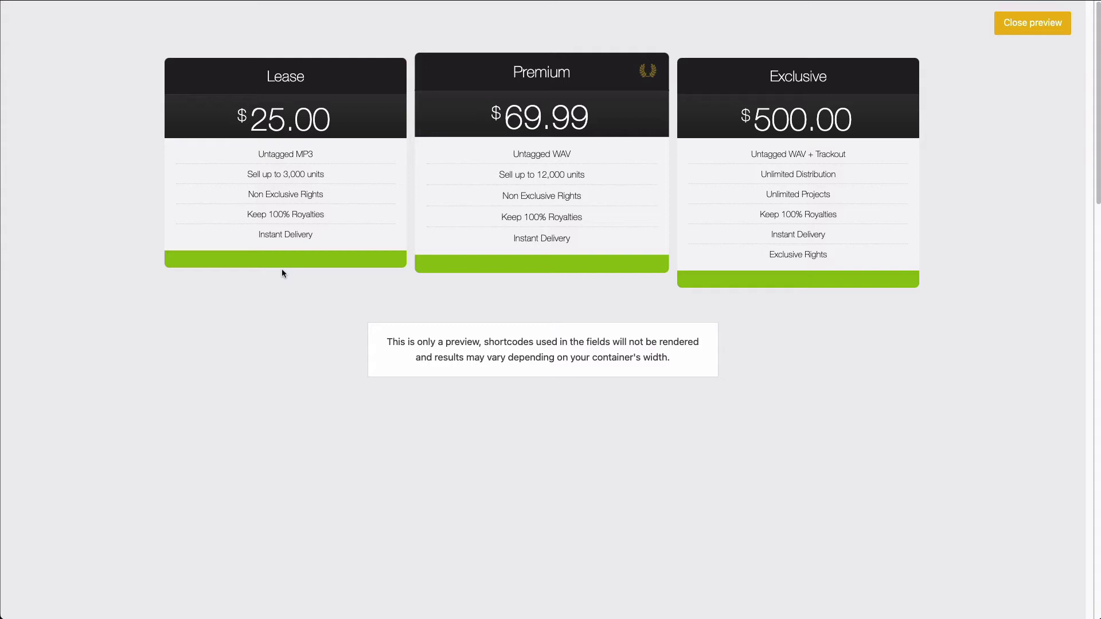
- Give the Lease plan a 'Learn More' button linking to '#', then preview the table
left_click(1015, 24)
scroll(298, 372, "down", 5)
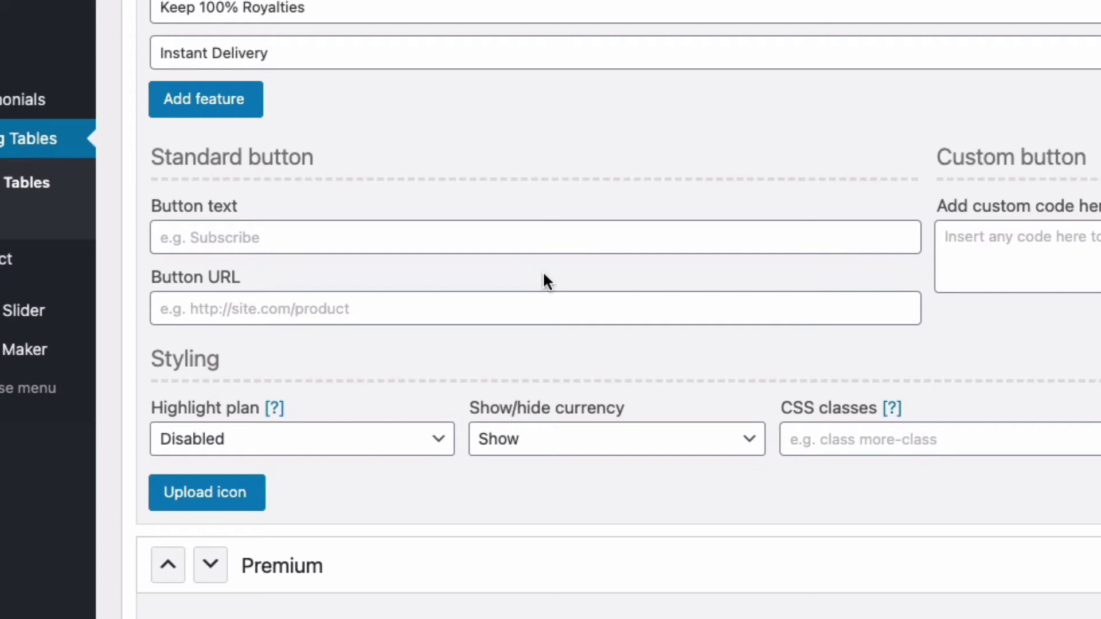
left_click(450, 228)
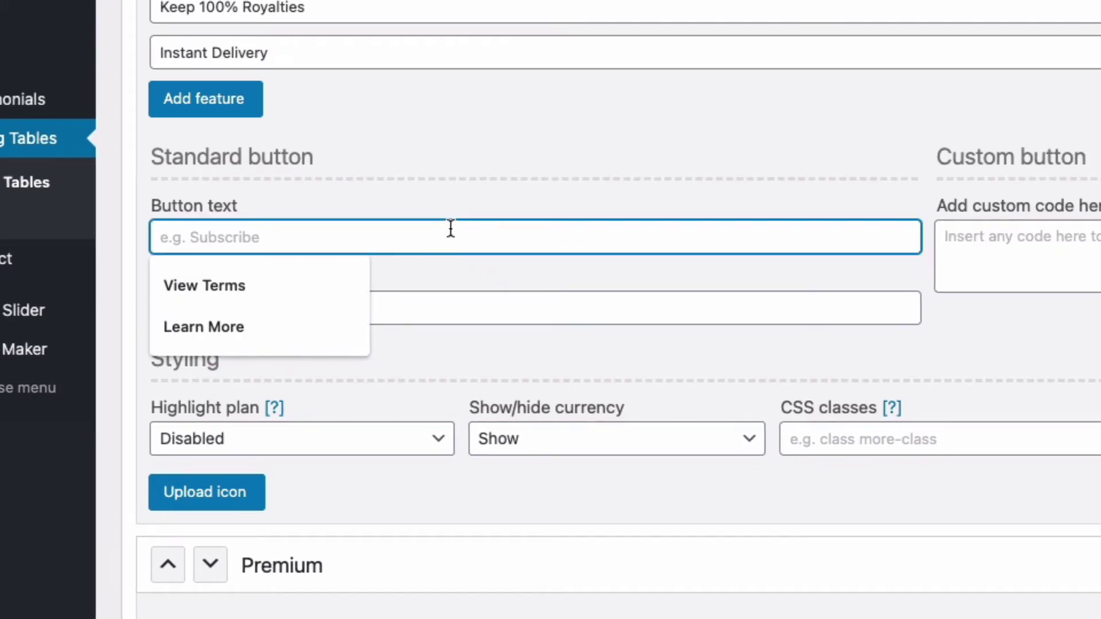
type("Lear")
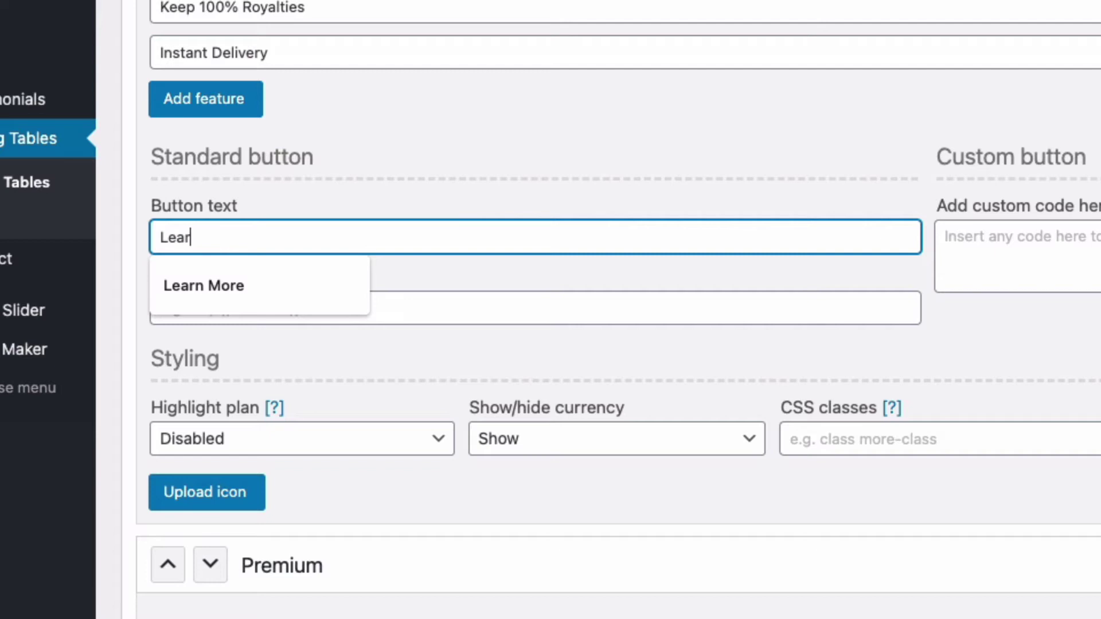
left_click(203, 286)
left_click(439, 310)
type("#")
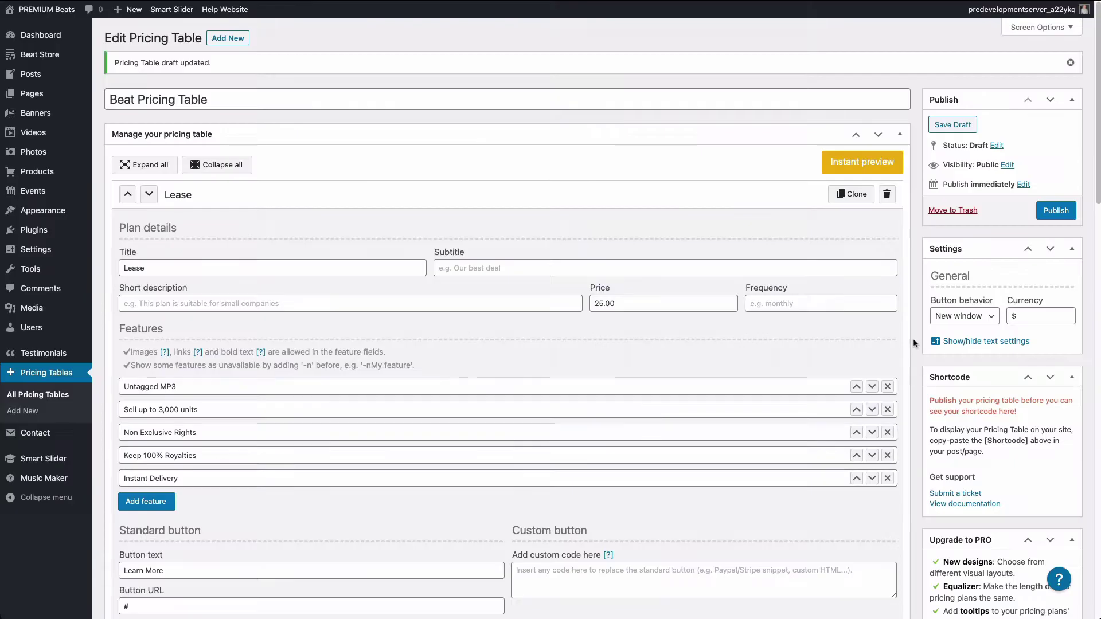
left_click(868, 163)
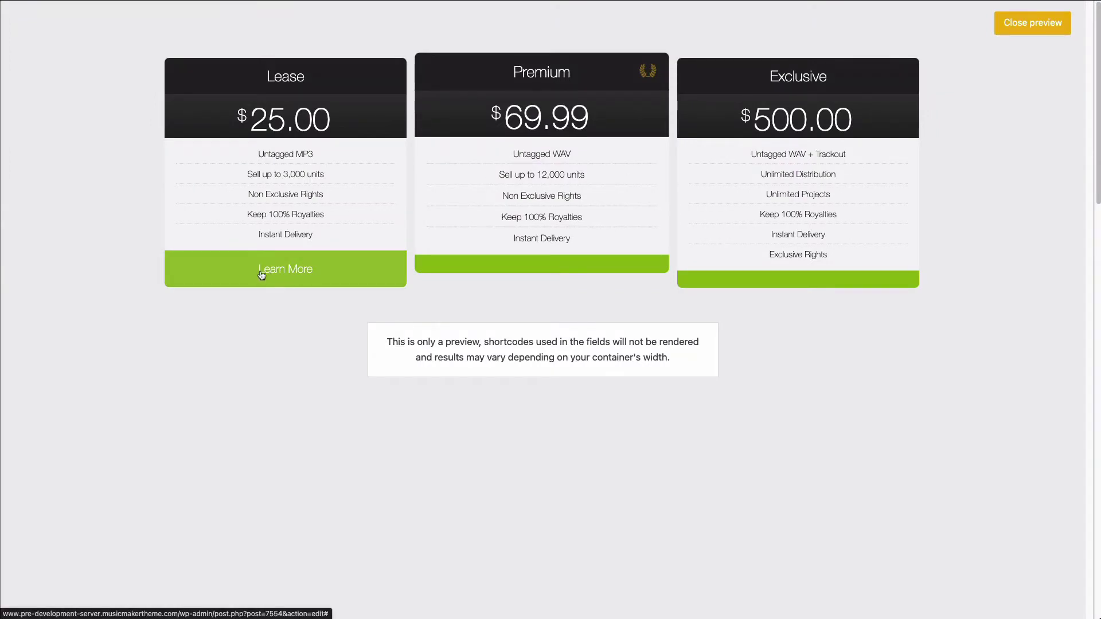
- Change the Lease plan colour to blue #0130b2, then preview the table
left_click(1030, 24)
scroll(610, 355, "down", 4)
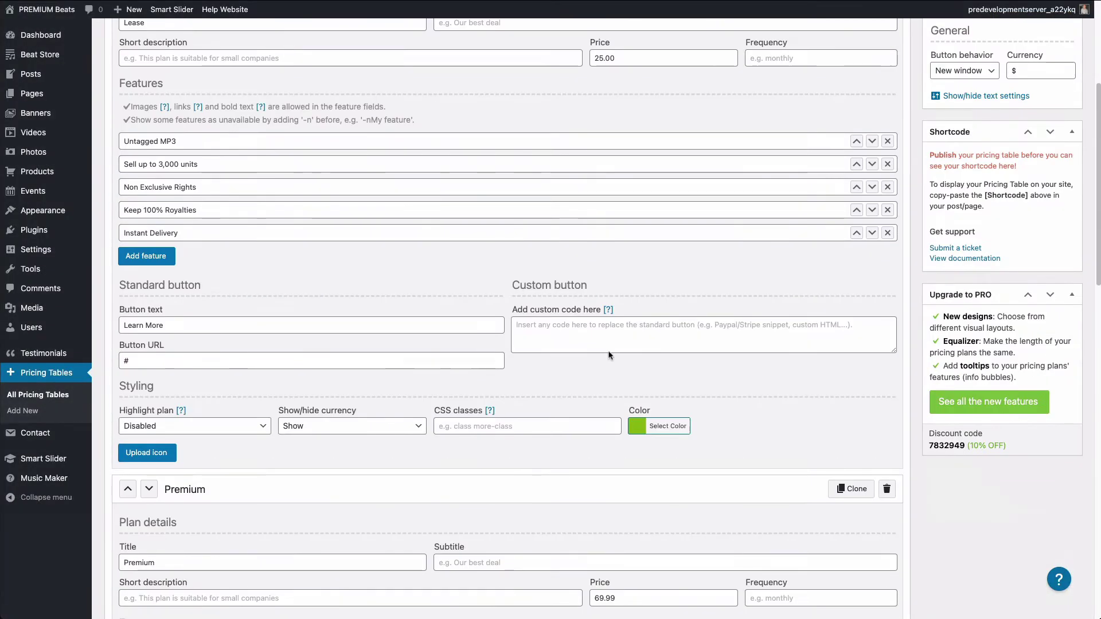
left_click(667, 411)
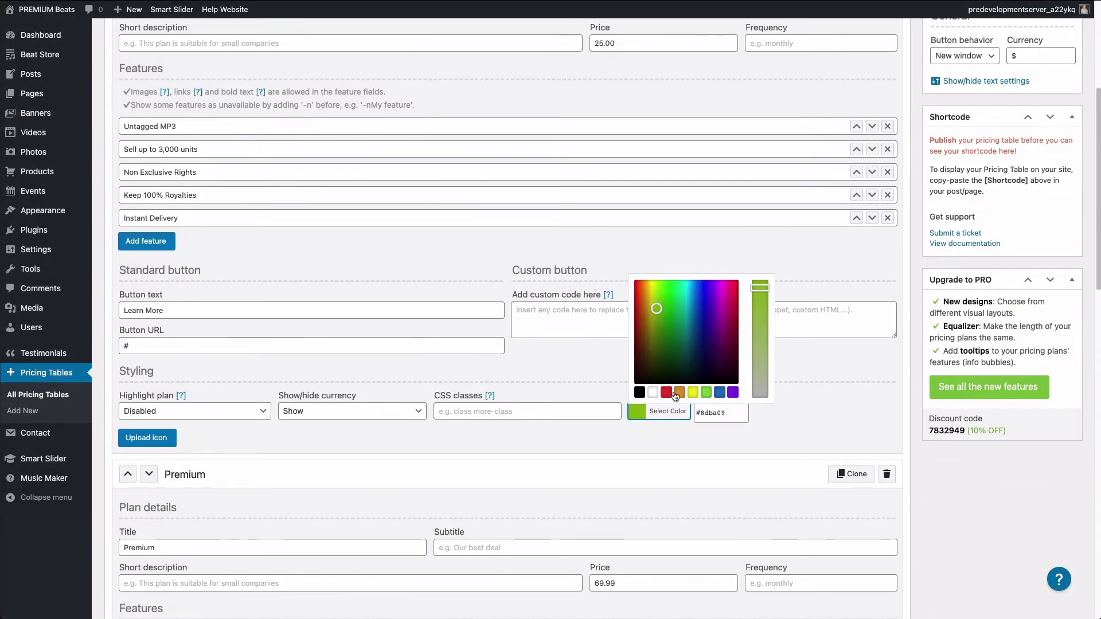
left_click_drag(719, 313, 699, 312)
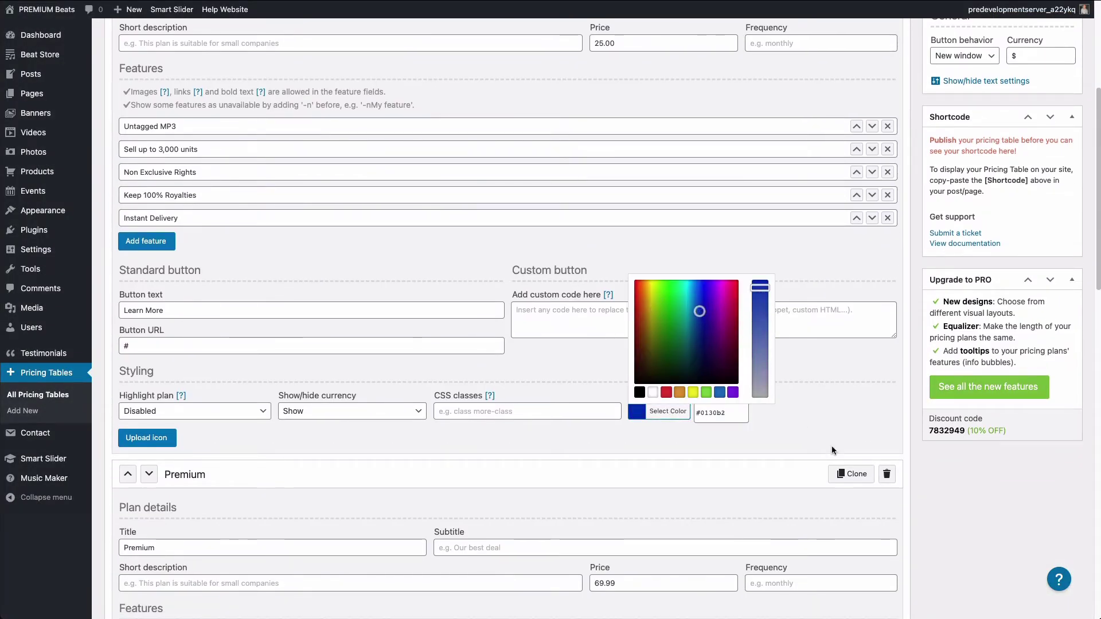
left_click(941, 484)
scroll(949, 479, "up", 5)
left_click(878, 162)
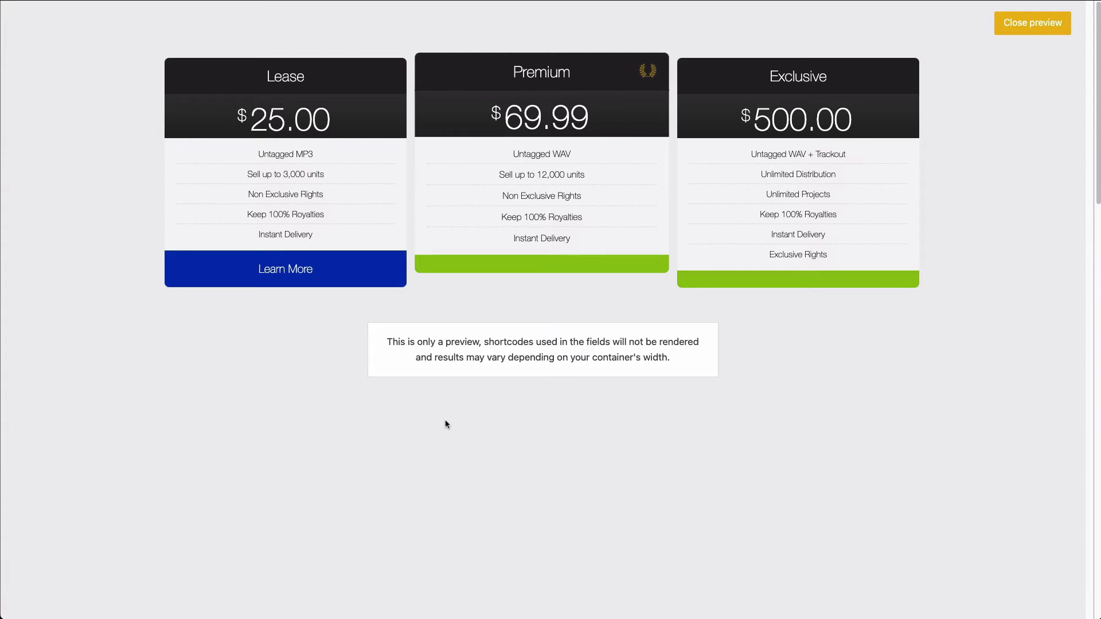
- Clear the Lease plan's button text and button URL
left_click(1023, 24)
scroll(253, 367, "down", 3)
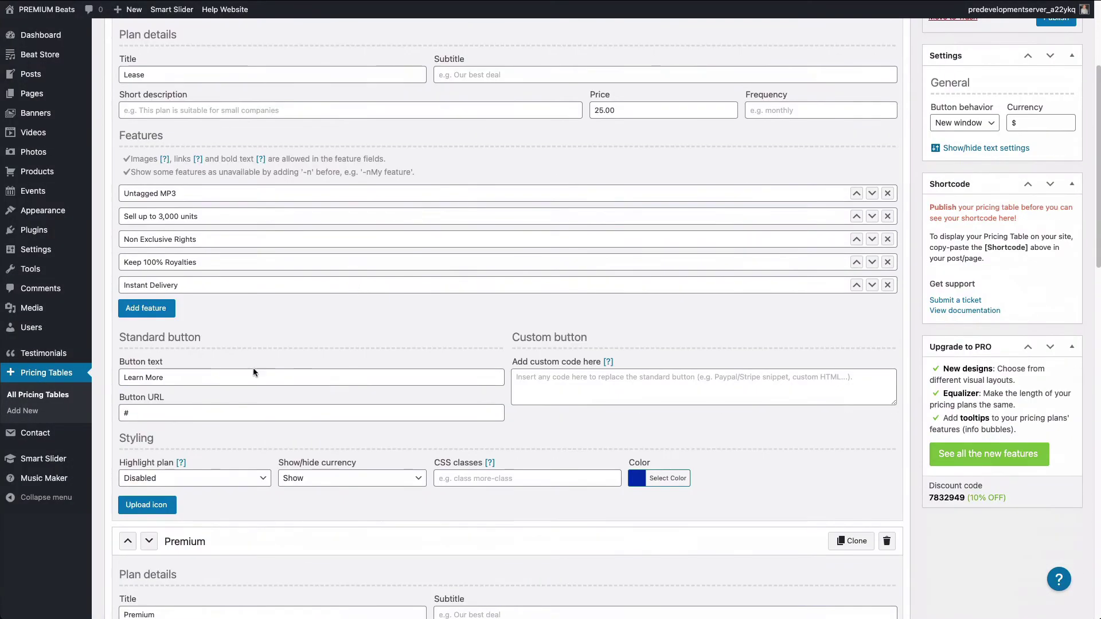
left_click(205, 378)
key("ctrl+a")
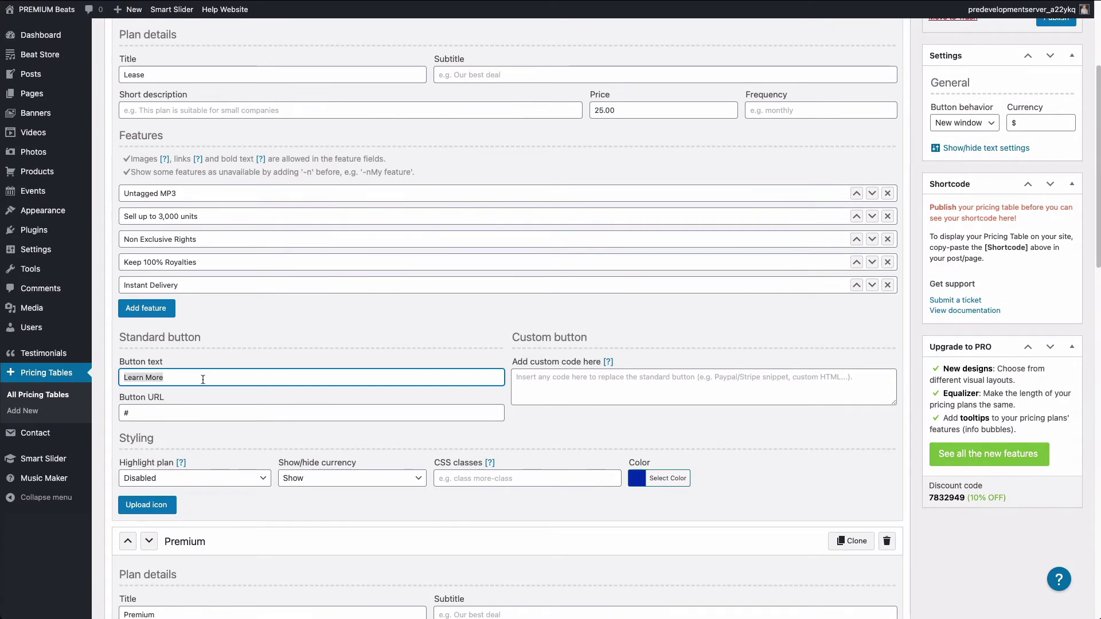
key("BackSpace")
left_click(172, 410)
key("BackSpace")
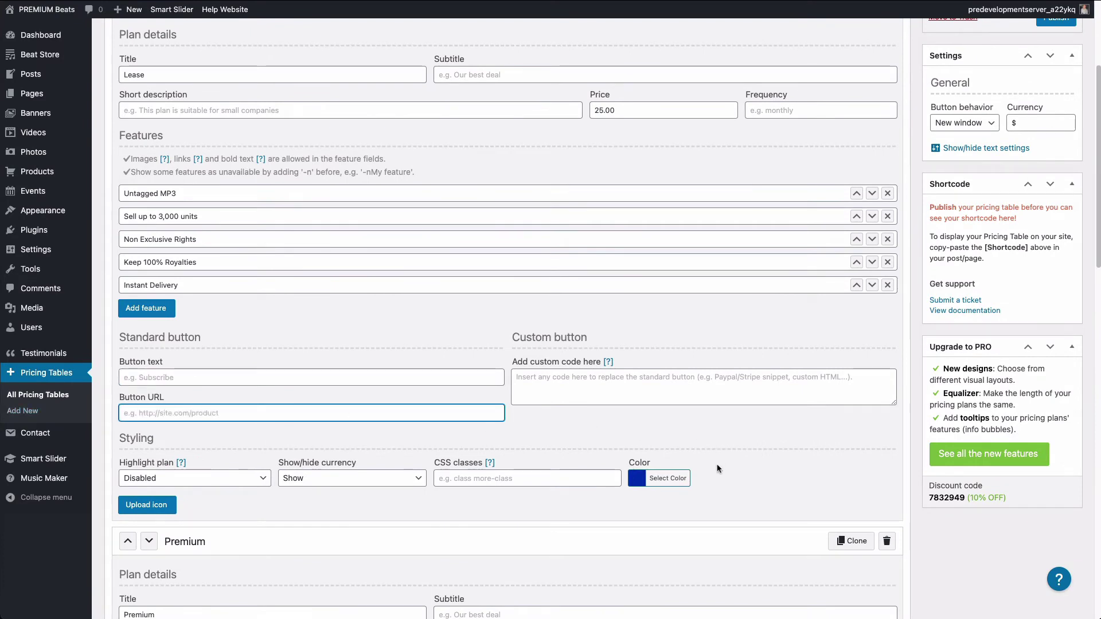
- Set the Lease plan colour to dark grey #303030
left_click(678, 484)
left_click(639, 460)
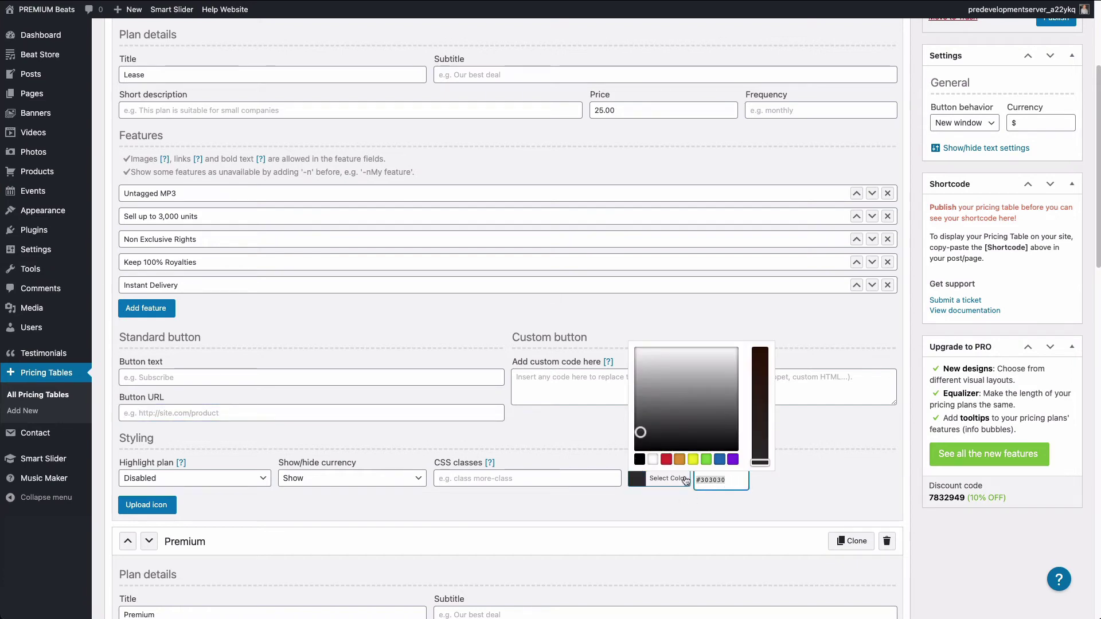
scroll(983, 431, "down", 5)
left_click(983, 431)
scroll(984, 430, "down", 12)
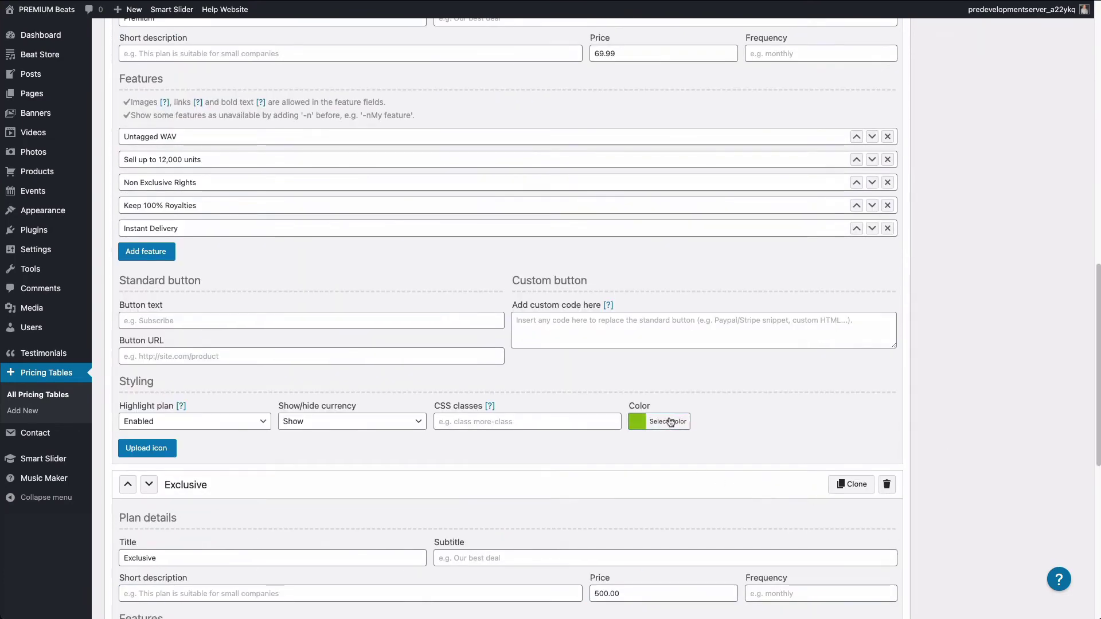
- Set the Premium and Exclusive plan colours to dark grey #303030 as well
left_click(670, 422)
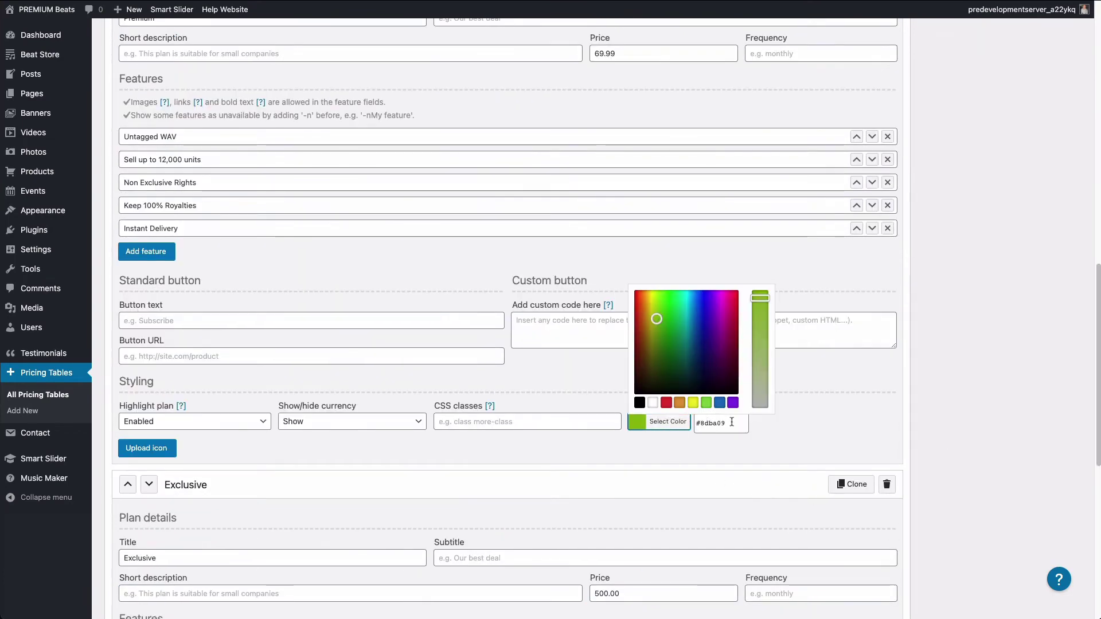
left_click(721, 423)
type("#303030")
left_click(999, 453)
scroll(998, 455, "down", 13)
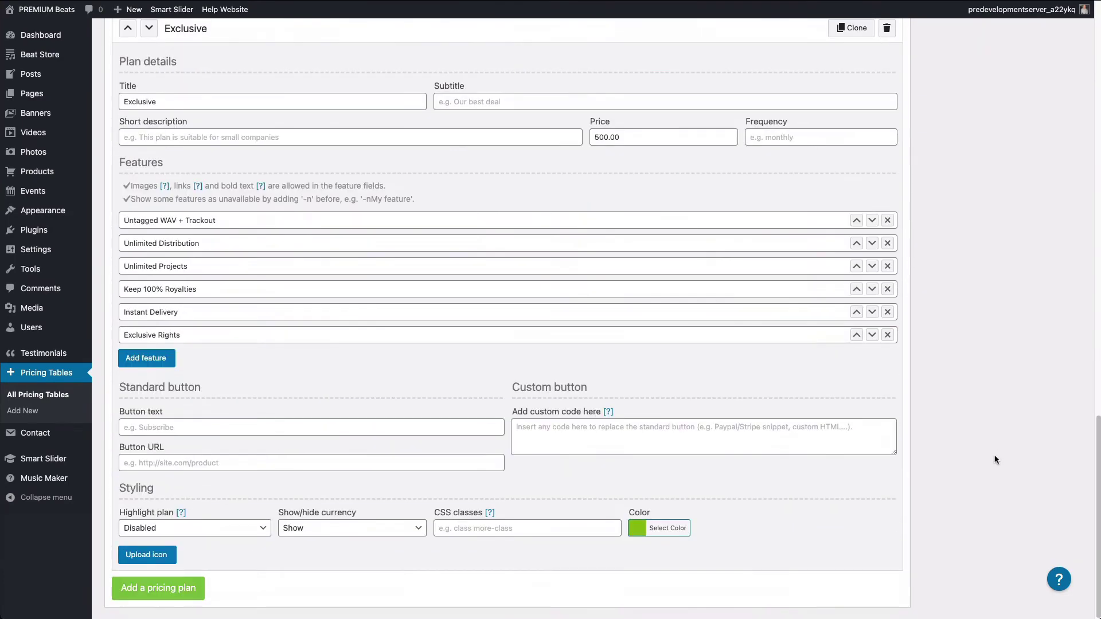
left_click(667, 528)
left_click(708, 530)
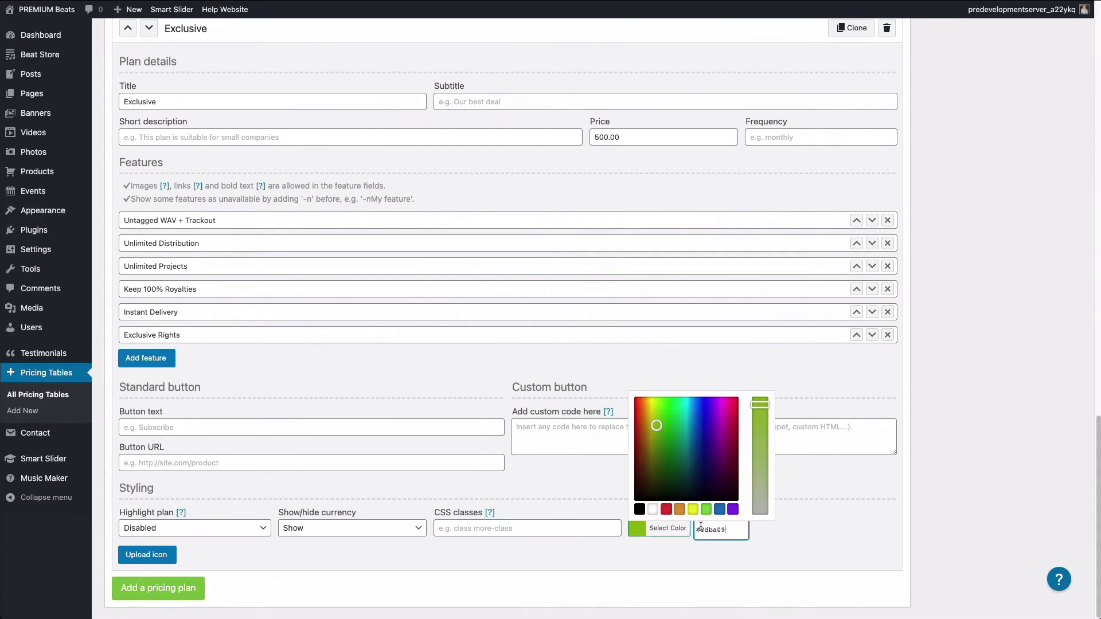
key("ctrl+a")
type("#303030")
left_click(982, 501)
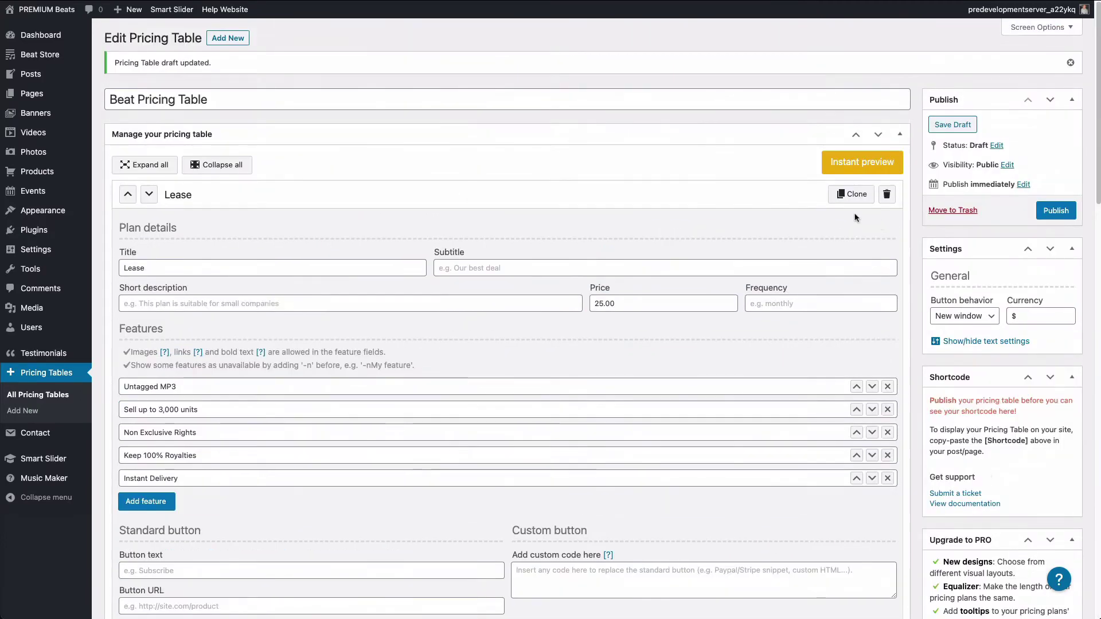
- Check the all-dark pricing table in preview, then publish the Beat Pricing Table
left_click(847, 163)
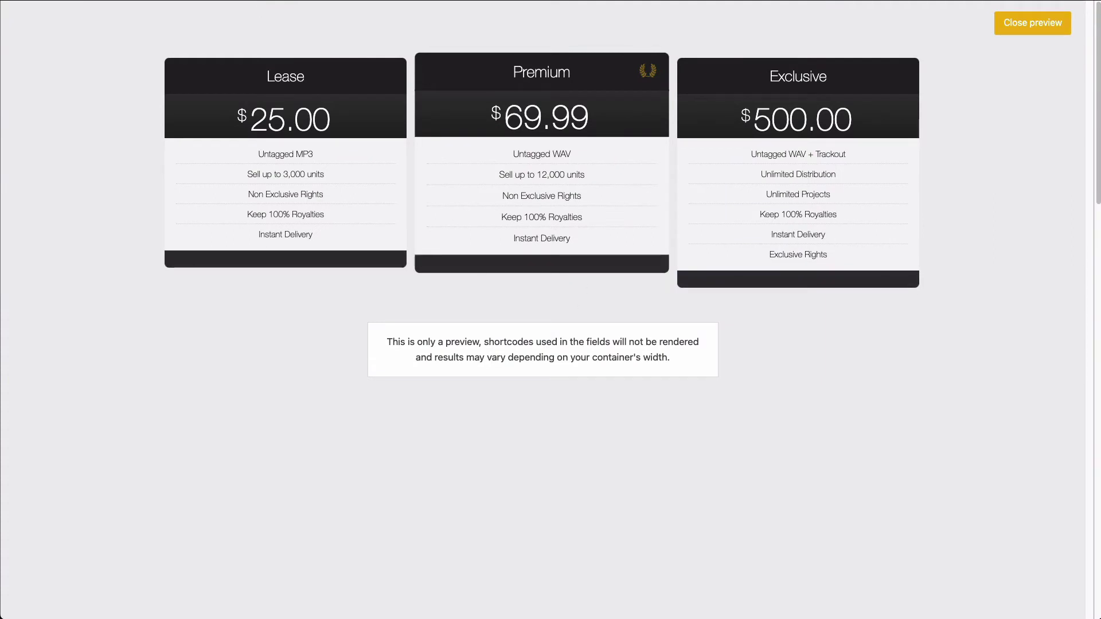
left_click(1034, 27)
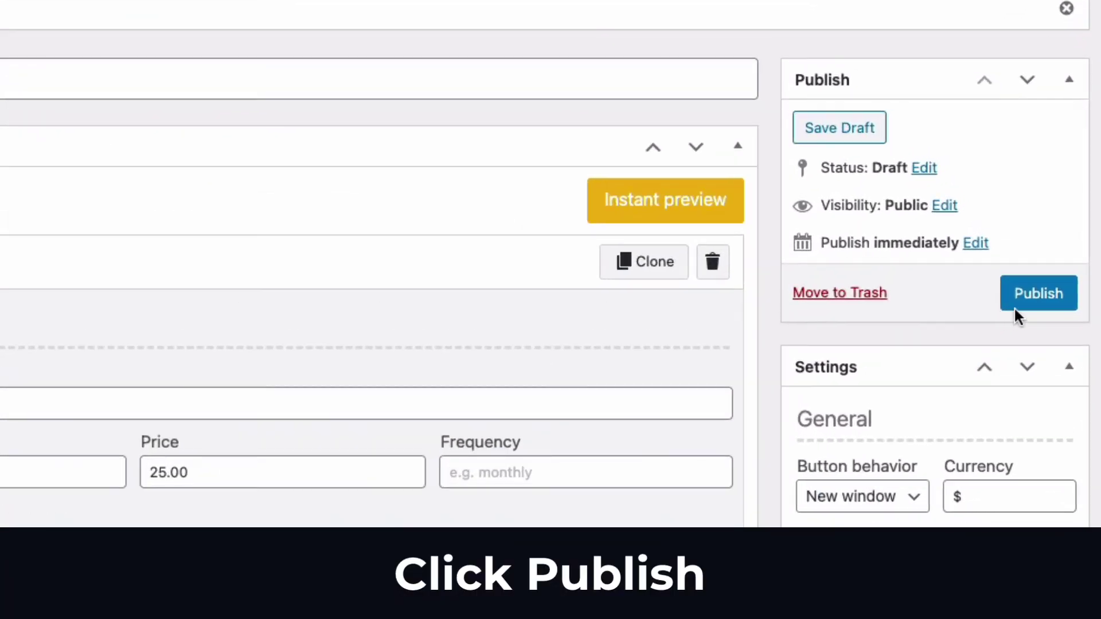
left_click(1047, 297)
- Copy the shortcode [rpt name="beat-pricing-table"] from the Shortcode box
left_click_drag(889, 322, 929, 322)
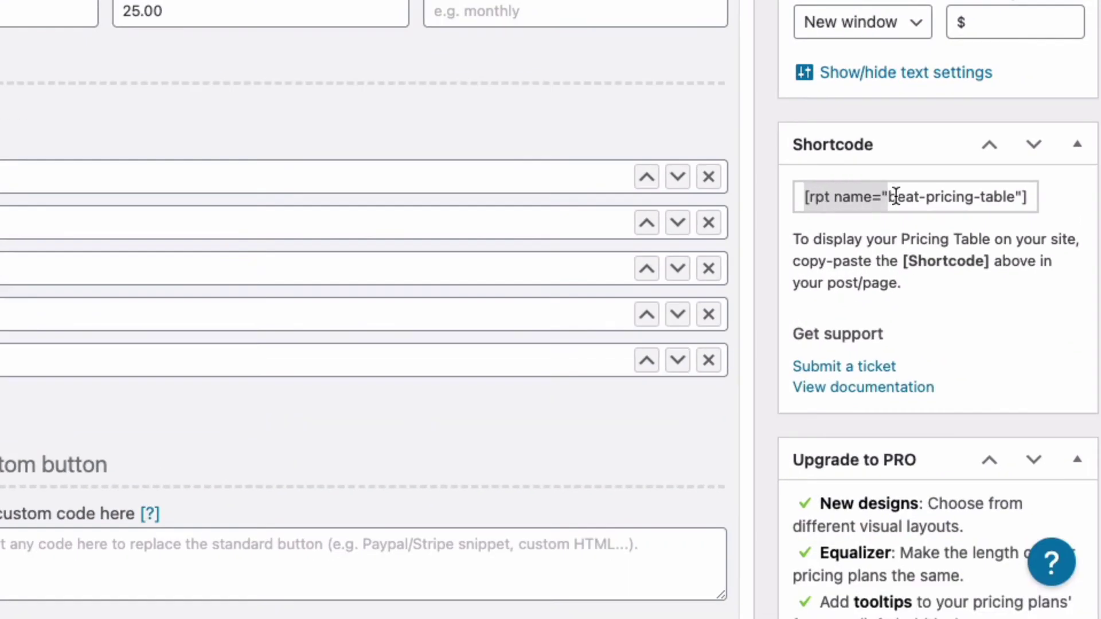
left_click_drag(896, 196, 1071, 208)
right_click(967, 202)
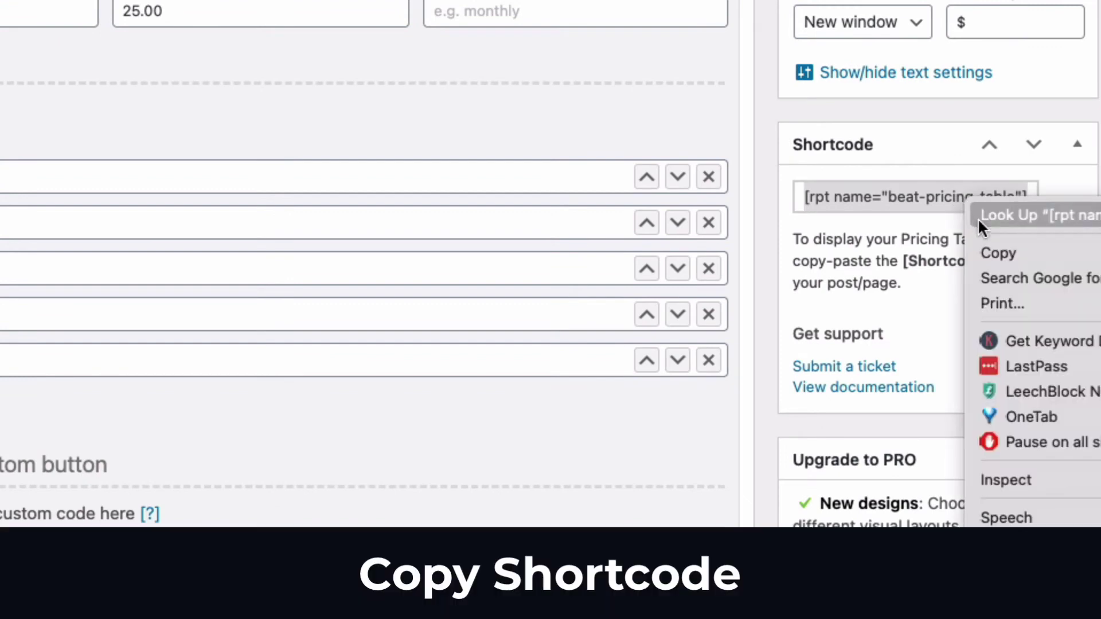
left_click(984, 245)
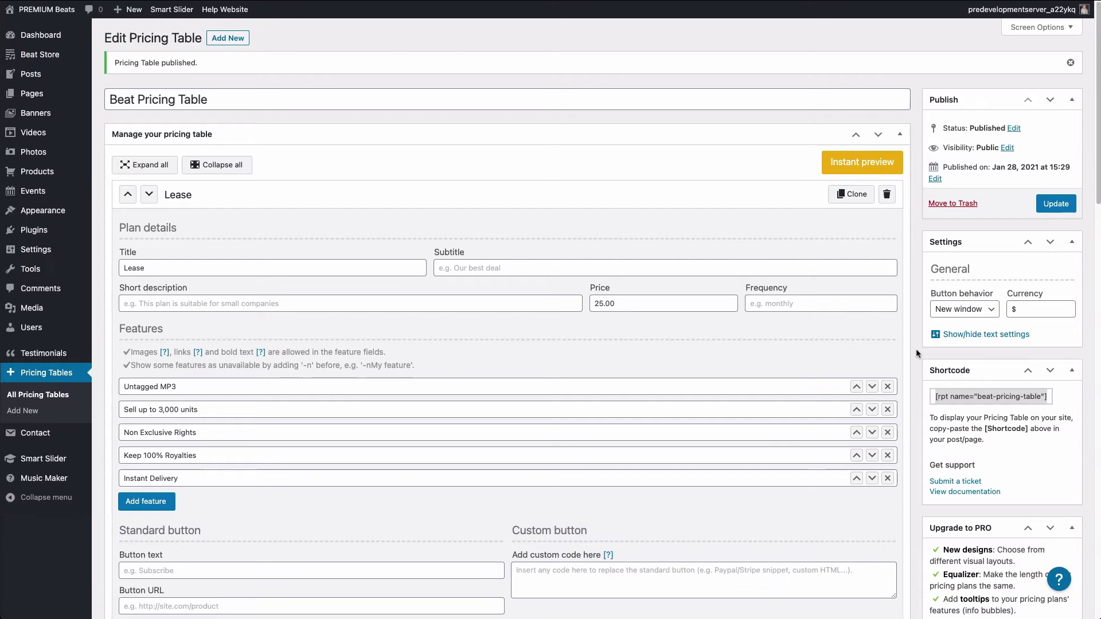
left_click(911, 346)
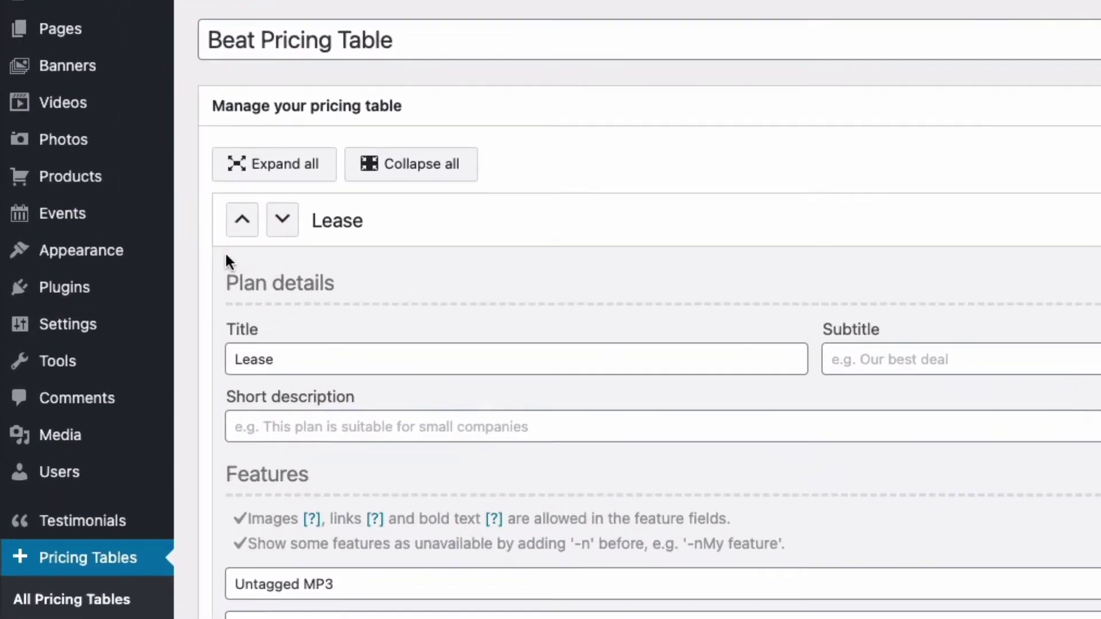
- Paste the shortcode into the Customizer's Pricing Table Shortcode field, publish, and exit the Customizer
mouse_move(54, 210)
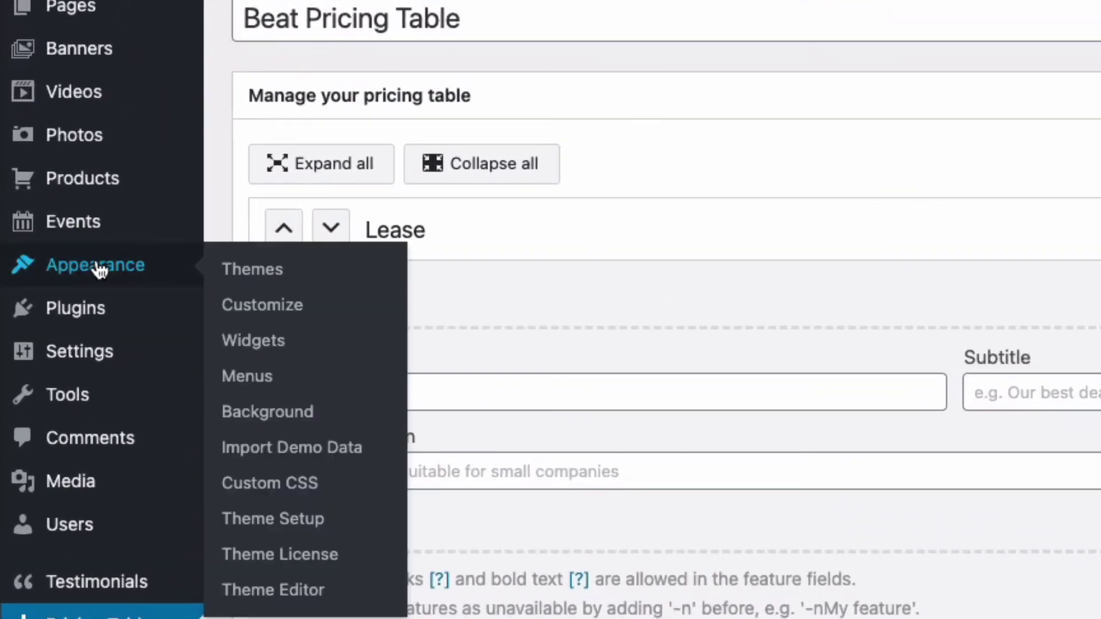
left_click(276, 313)
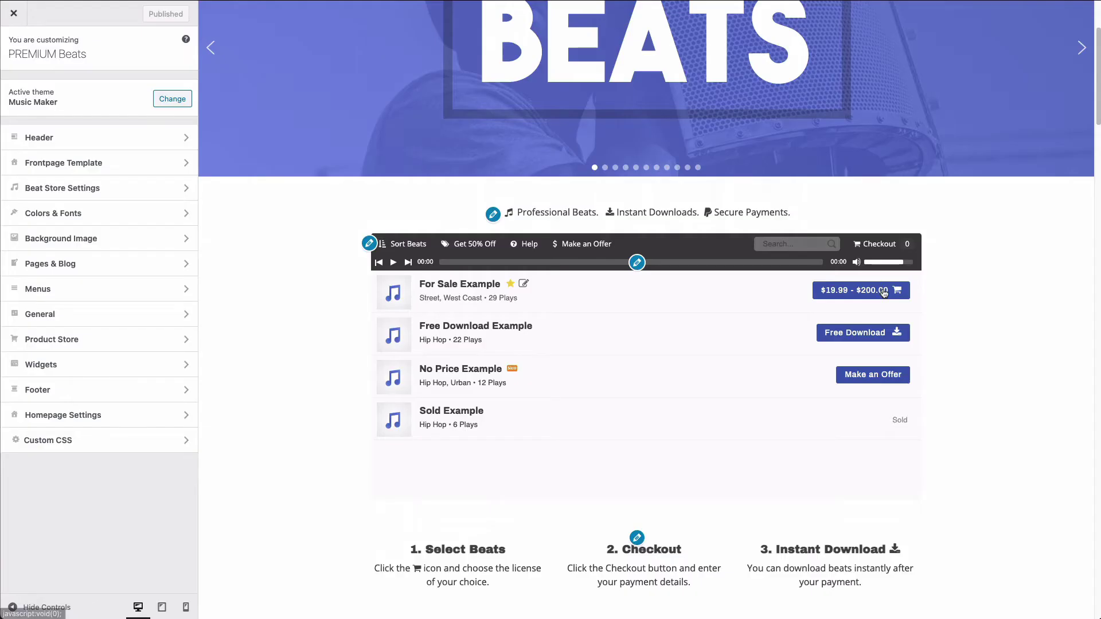
scroll(882, 290, "down", 8)
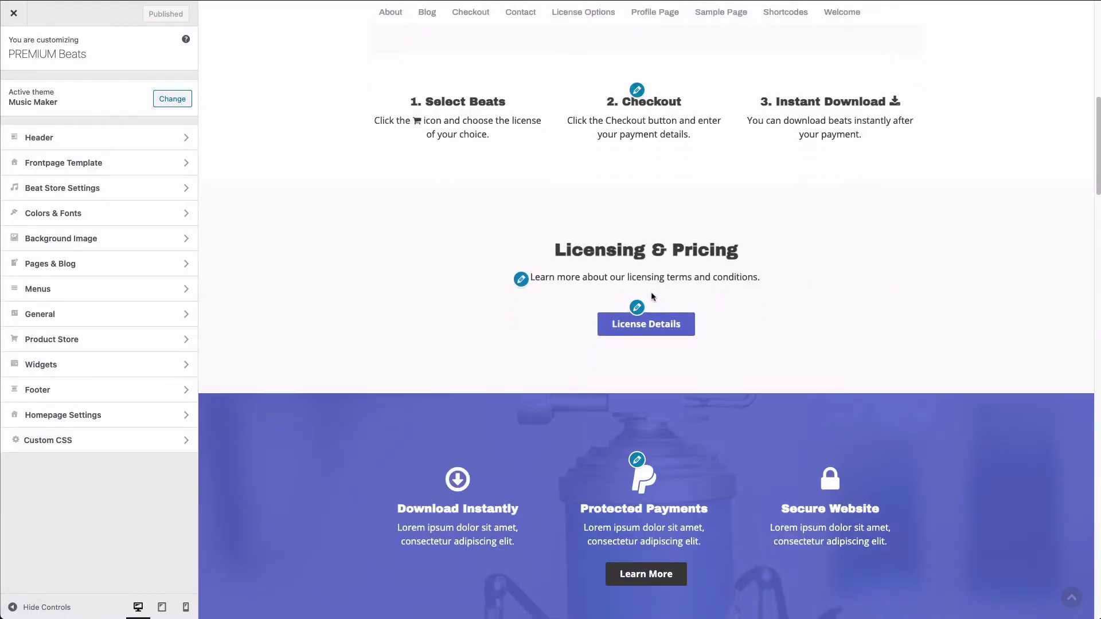
left_click(637, 308)
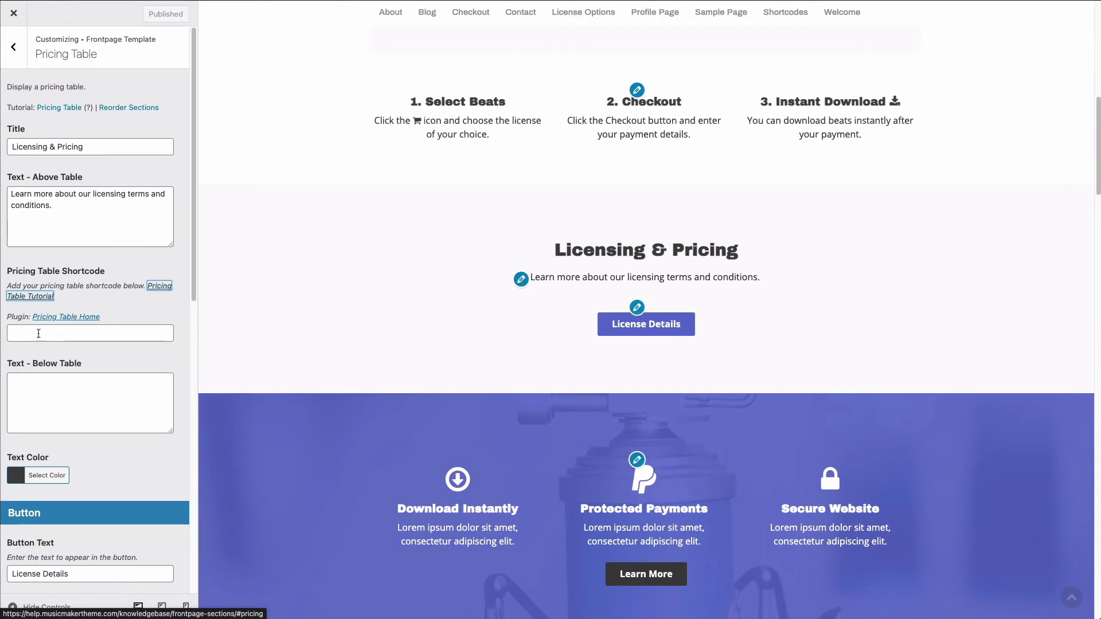
left_click(39, 333)
key("ctrl+v")
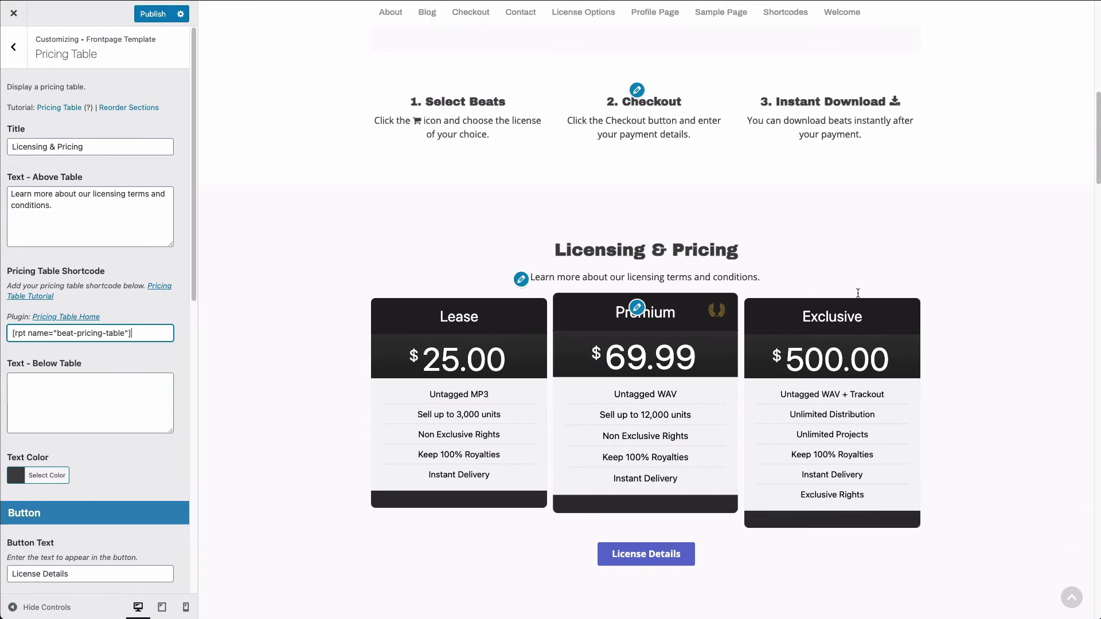
scroll(534, 331, "up", 9)
scroll(534, 332, "down", 5)
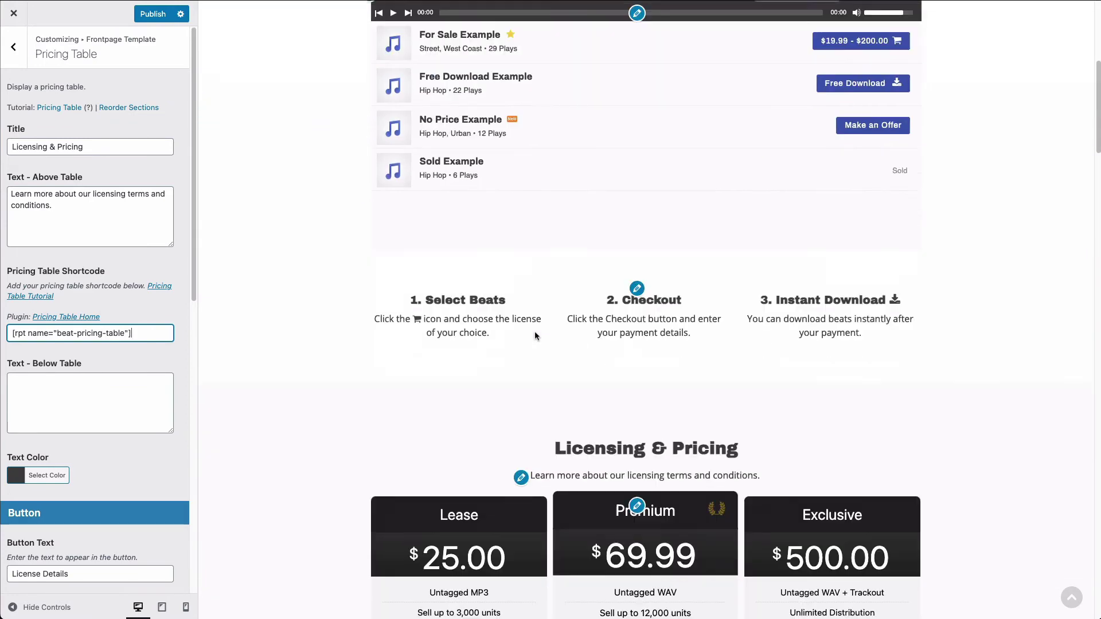
scroll(534, 336, "down", 3)
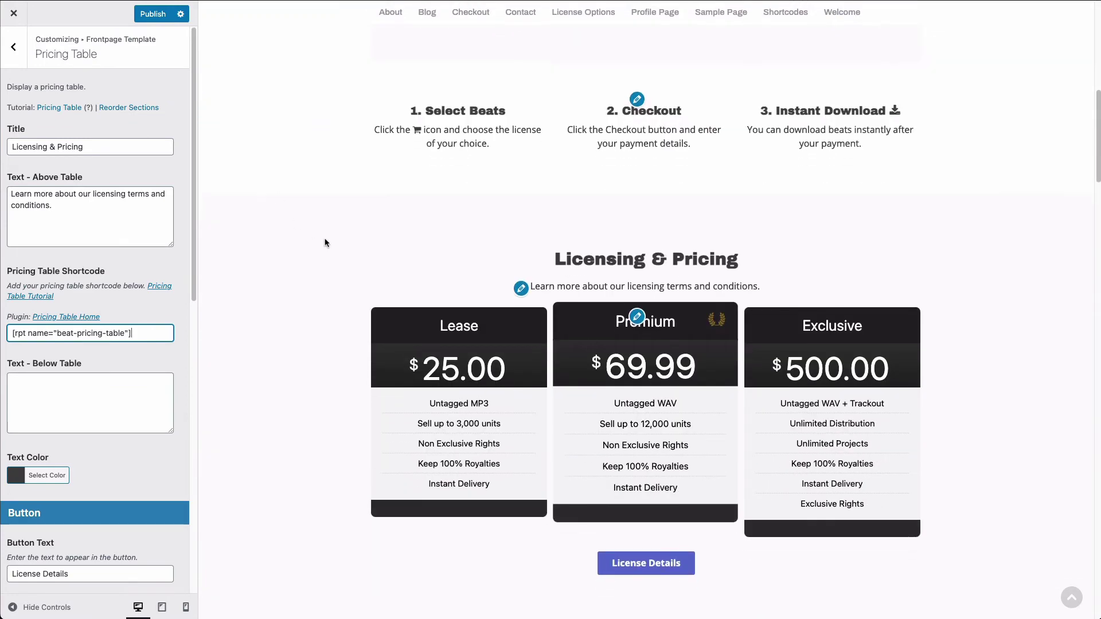
left_click(154, 14)
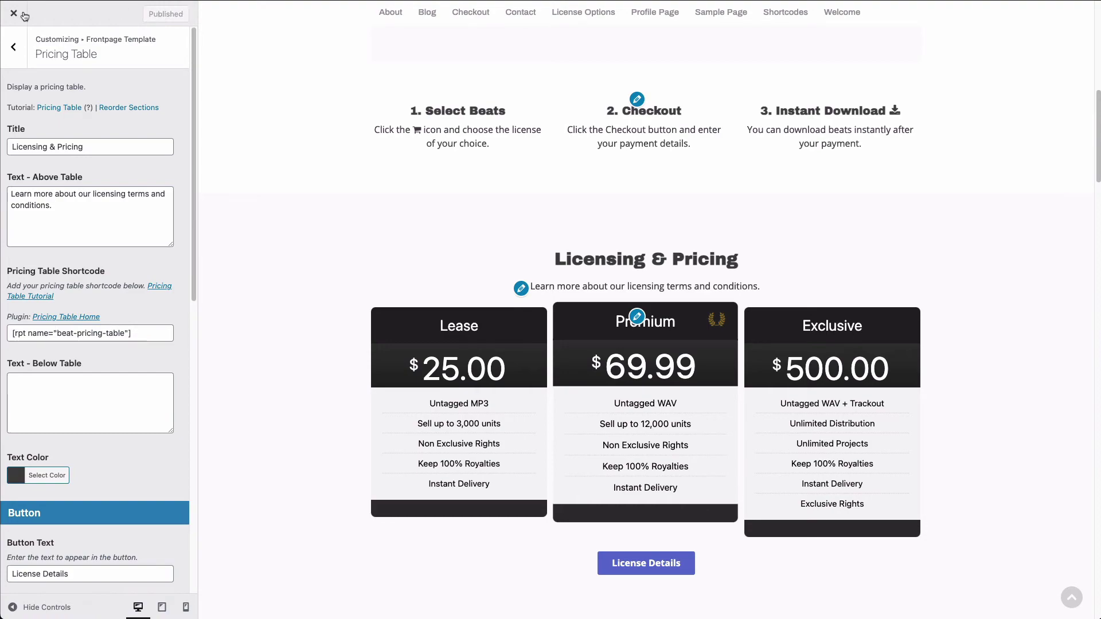
left_click(15, 13)
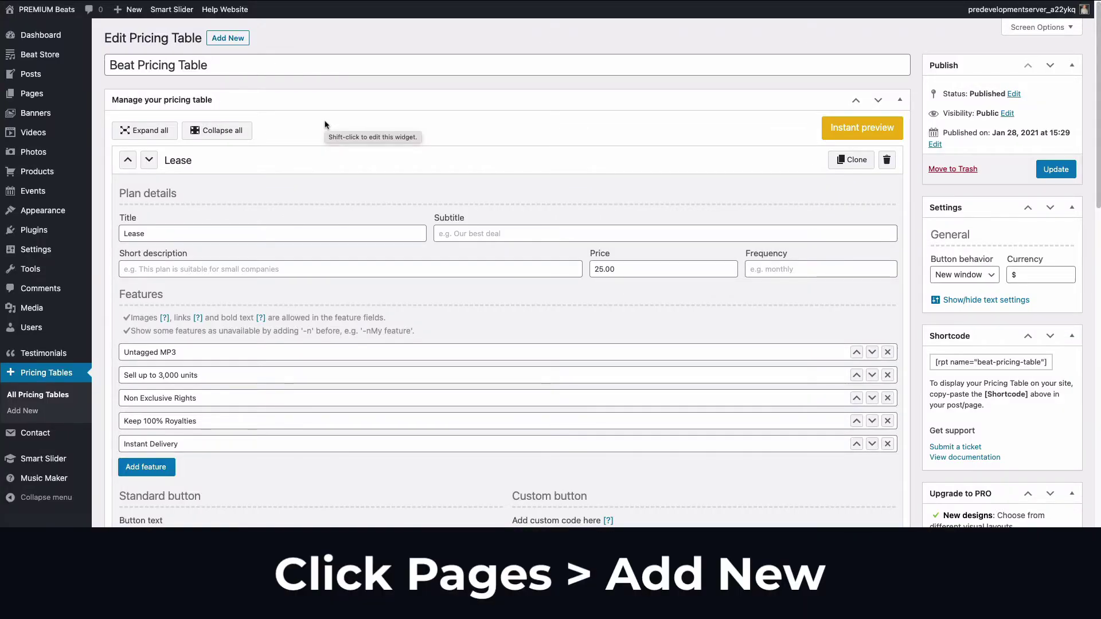
- Create a new page 'License Options' with a Lorem ipsum line and the pricing table shortcode
mouse_move(34, 93)
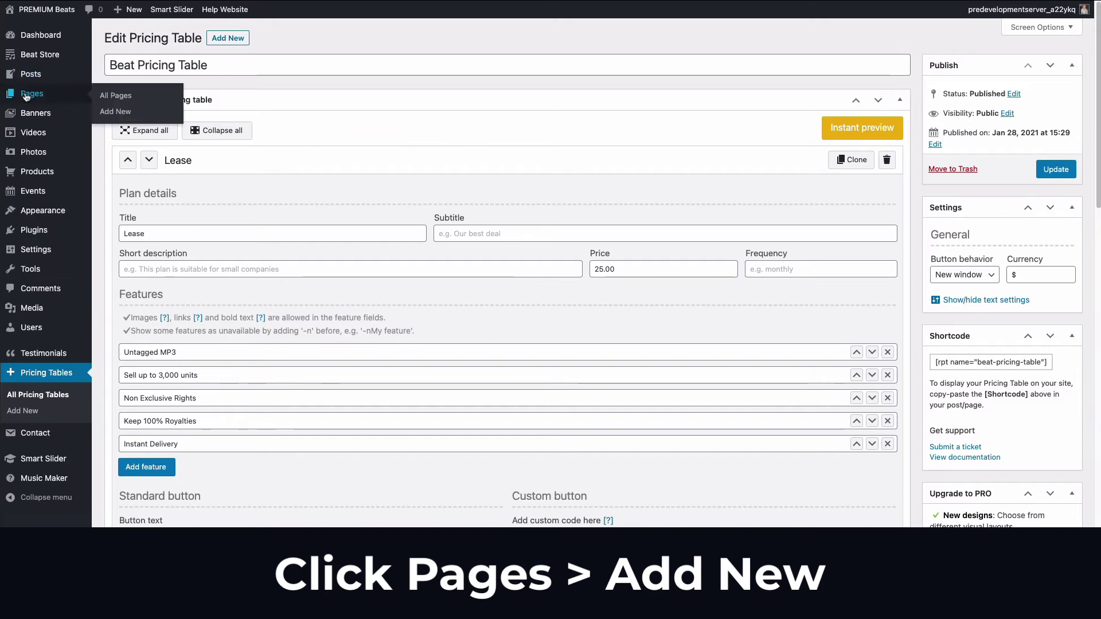
left_click(110, 113)
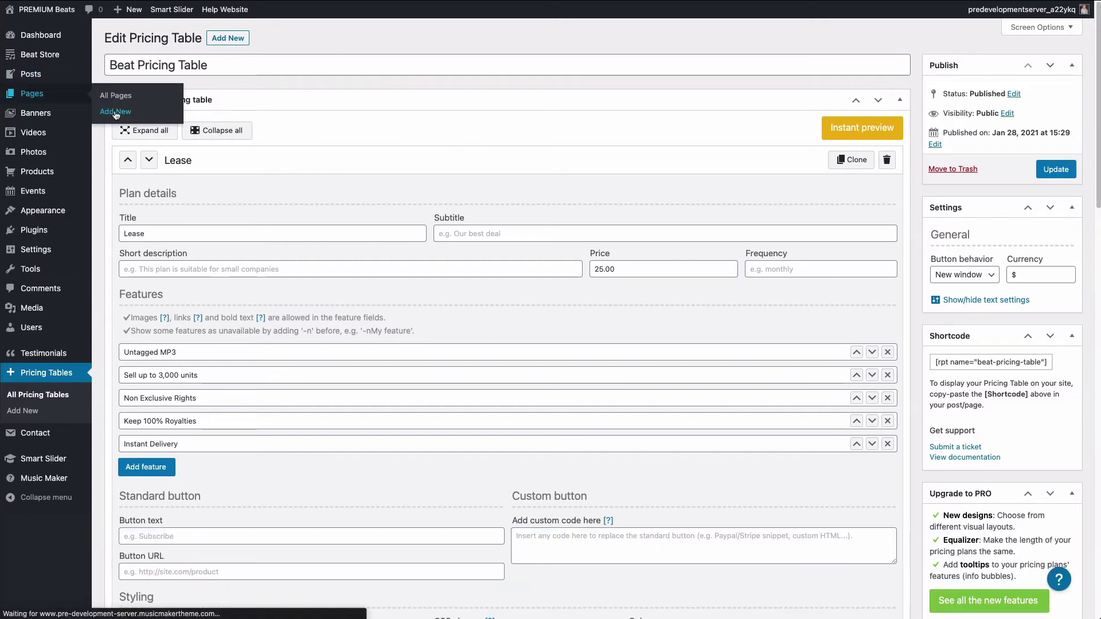
type("Lic")
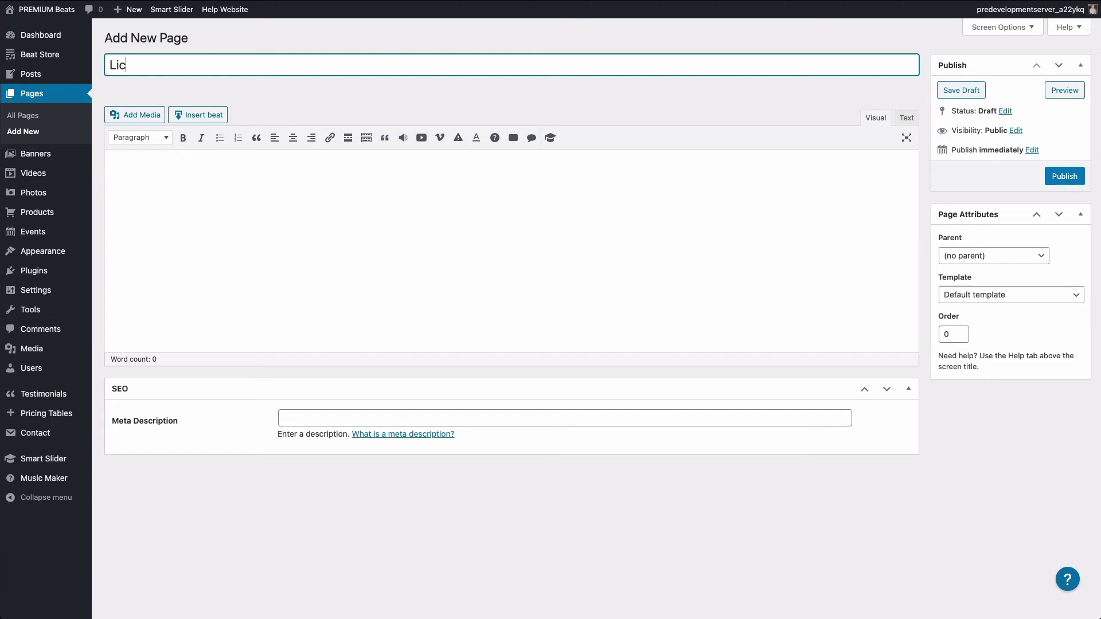
type("ense Options")
left_click(201, 167)
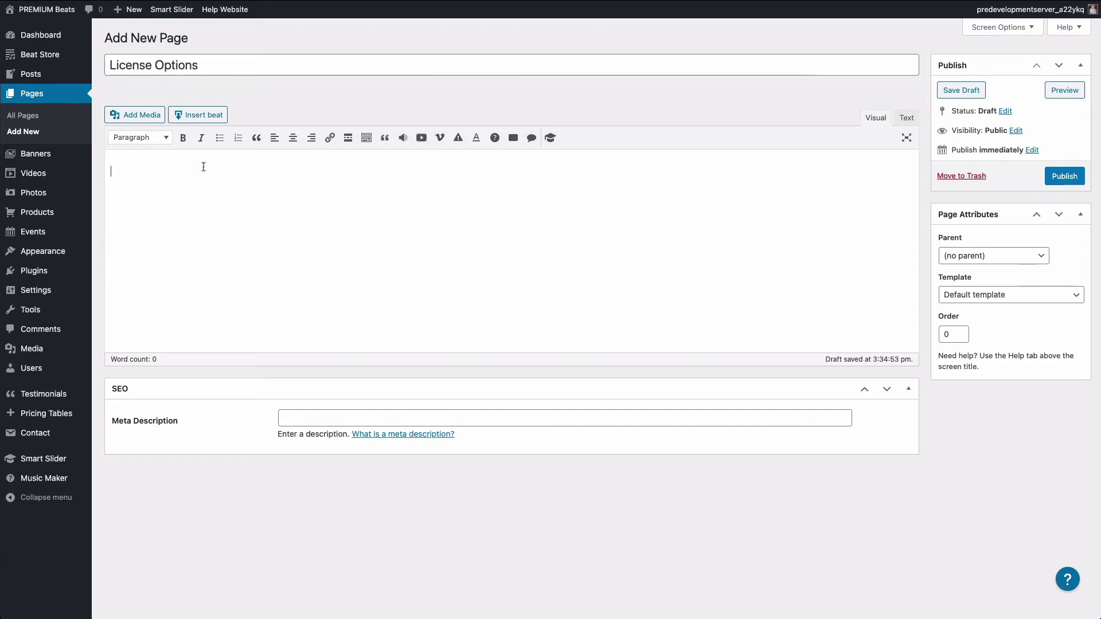
key("Return")
key("ctrl+v")
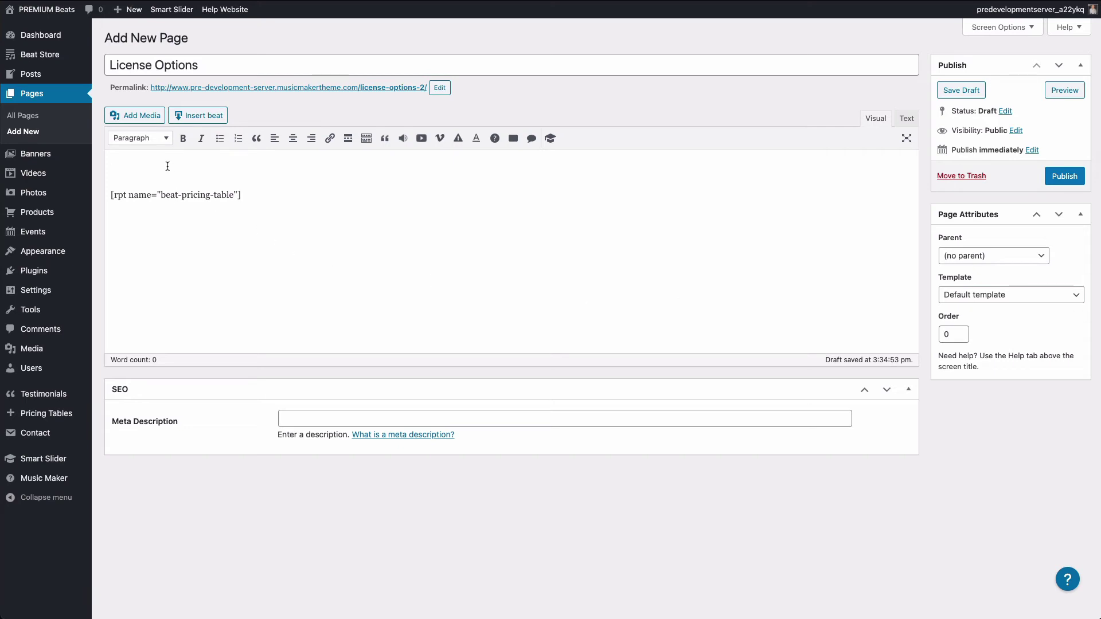
type("Lorem ipsum dolor sit amet, consectetur adipiscing elit. Morbi a leo vulputate, vulputate lorem sed, tempor orci.")
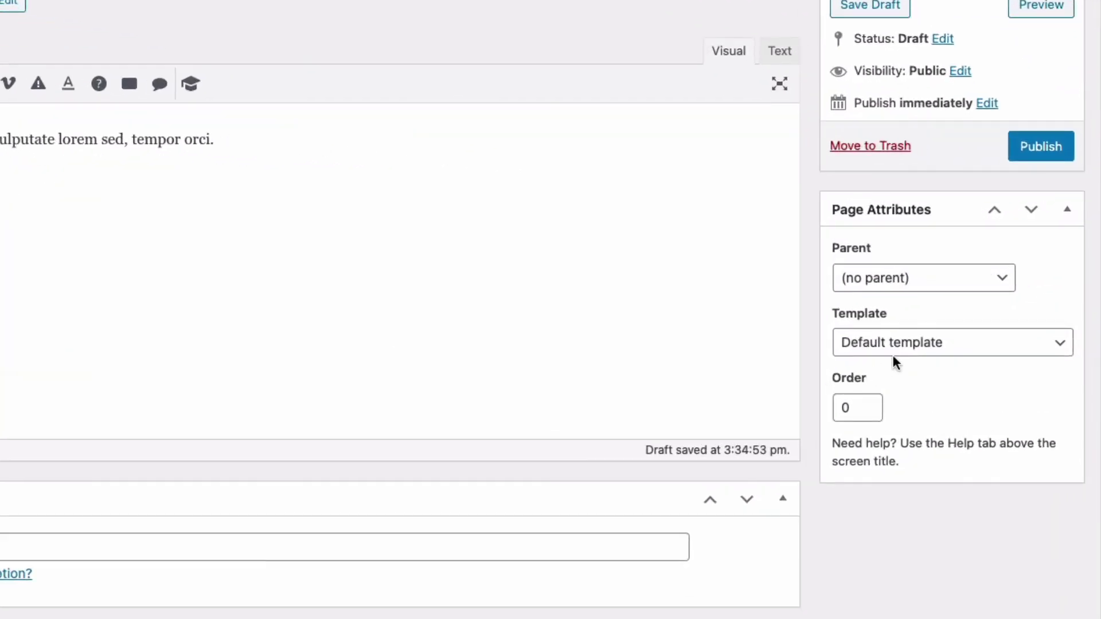
- Set the page template to Full Width, publish, and view the live page
left_click(980, 298)
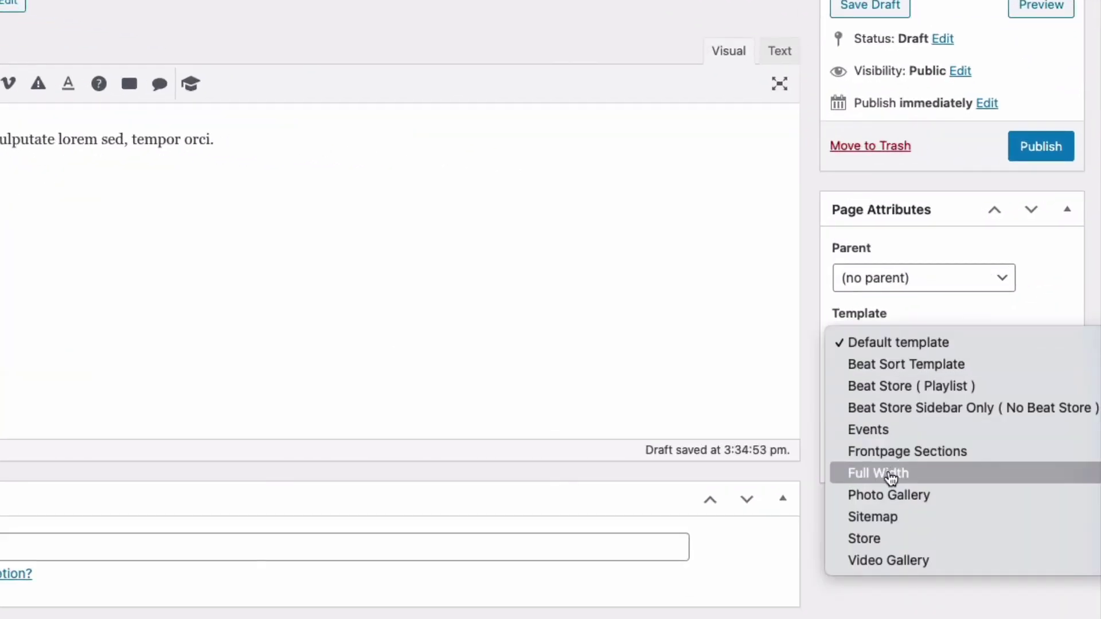
left_click(889, 473)
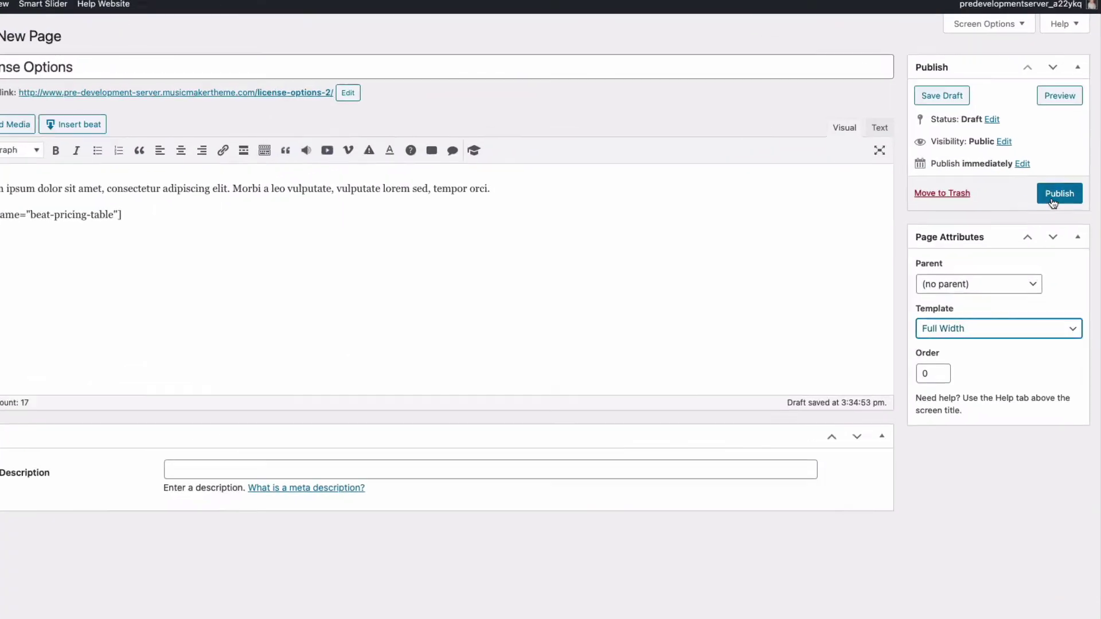
left_click(1040, 147)
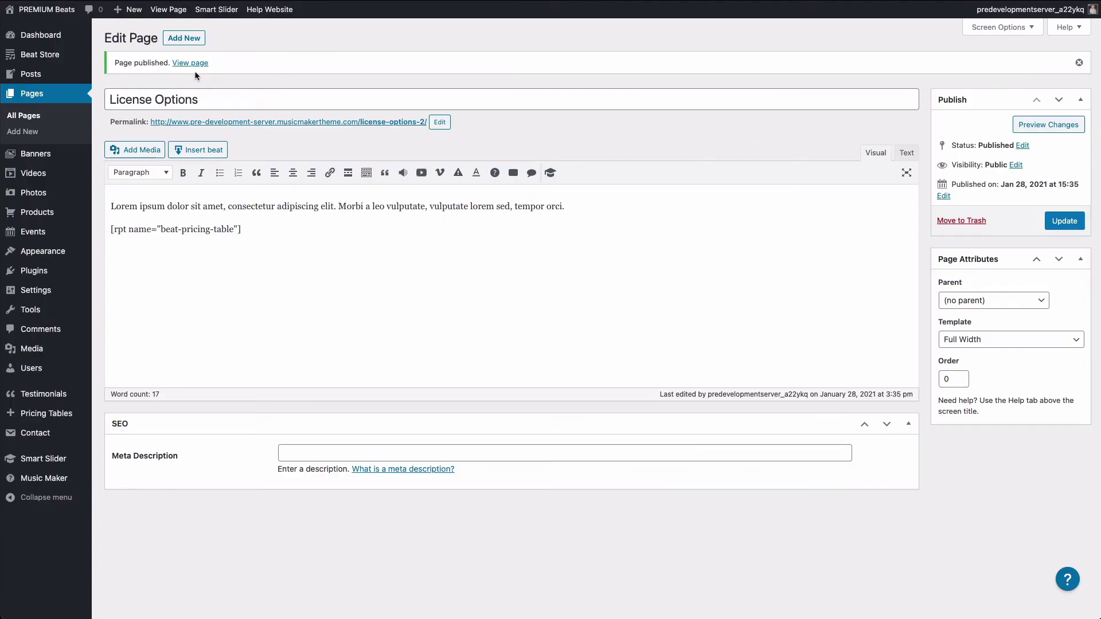
left_click(192, 65)
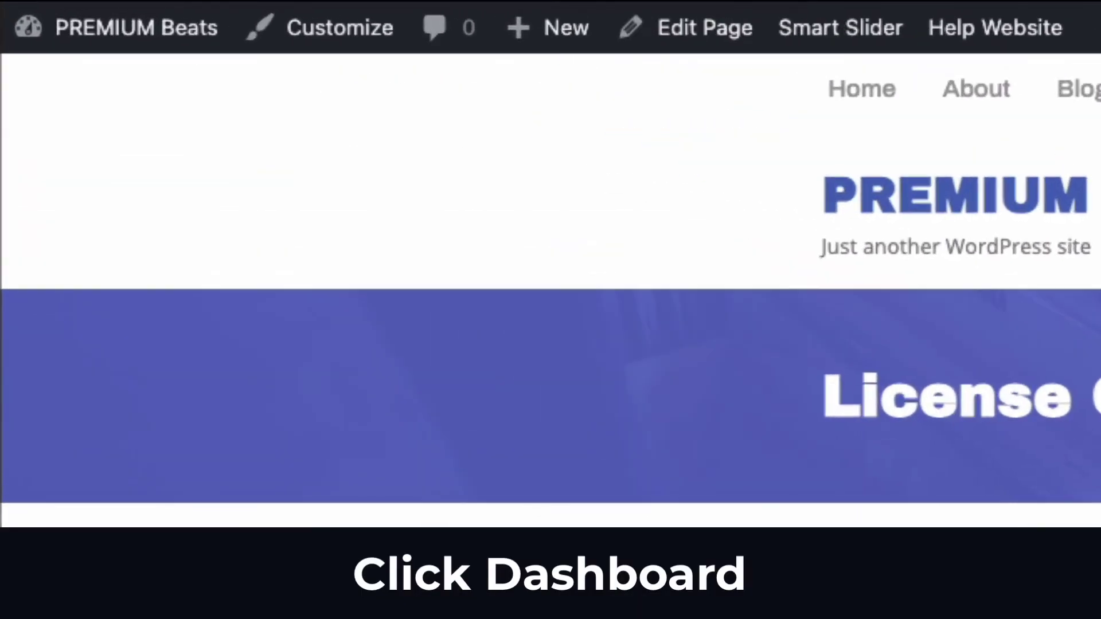
- Return to the Dashboard and open Beat Pricing Table from the Pricing Tables list
mouse_move(136, 62)
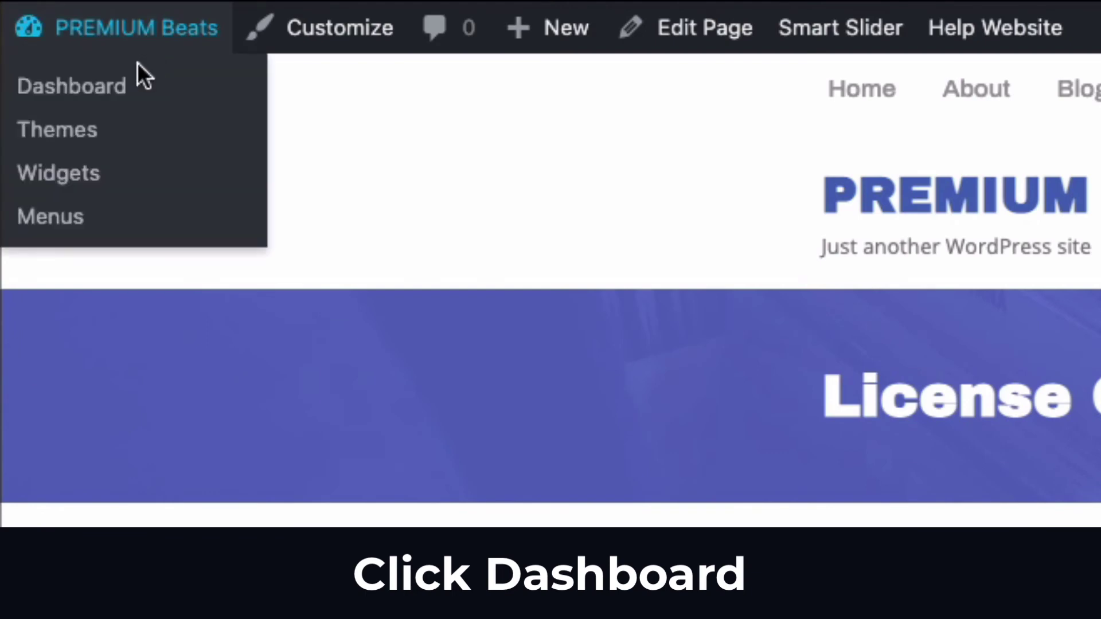
left_click(123, 95)
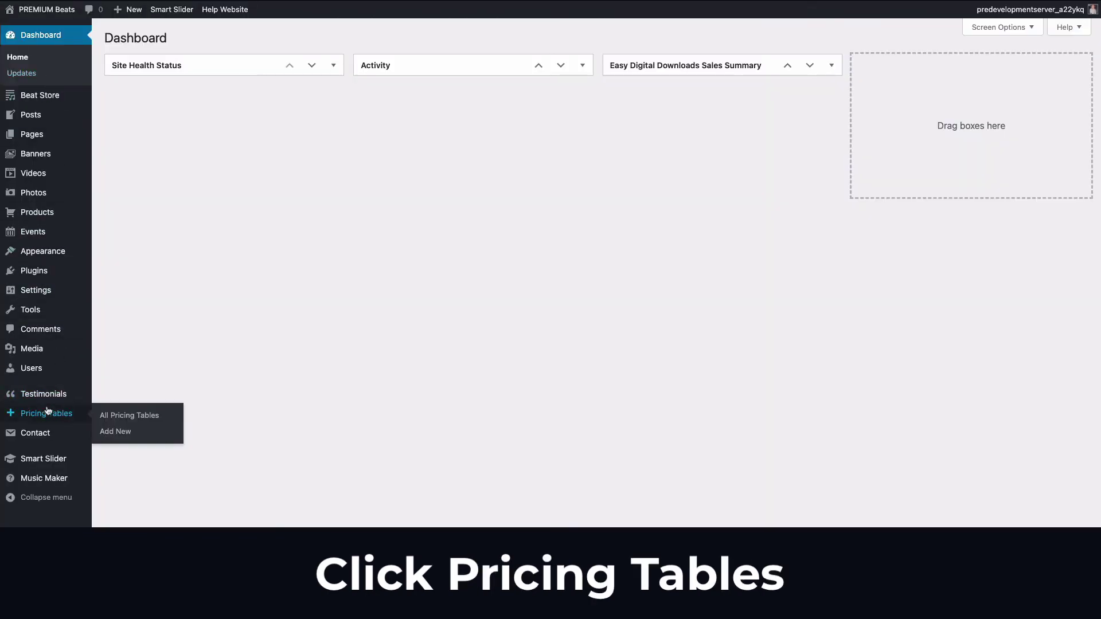
left_click(48, 412)
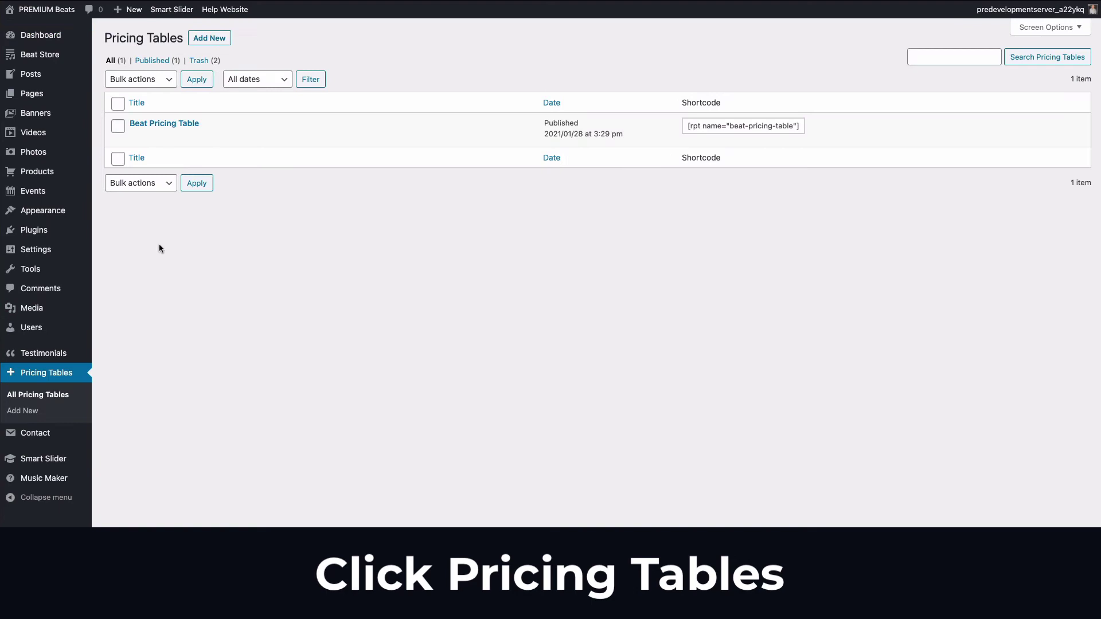
left_click(165, 124)
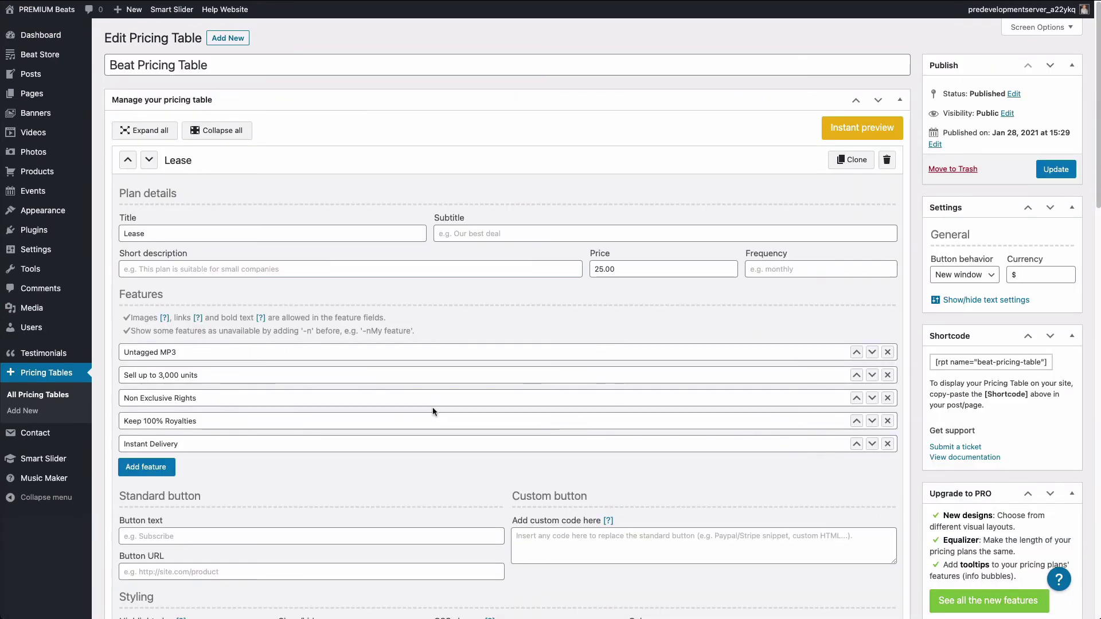